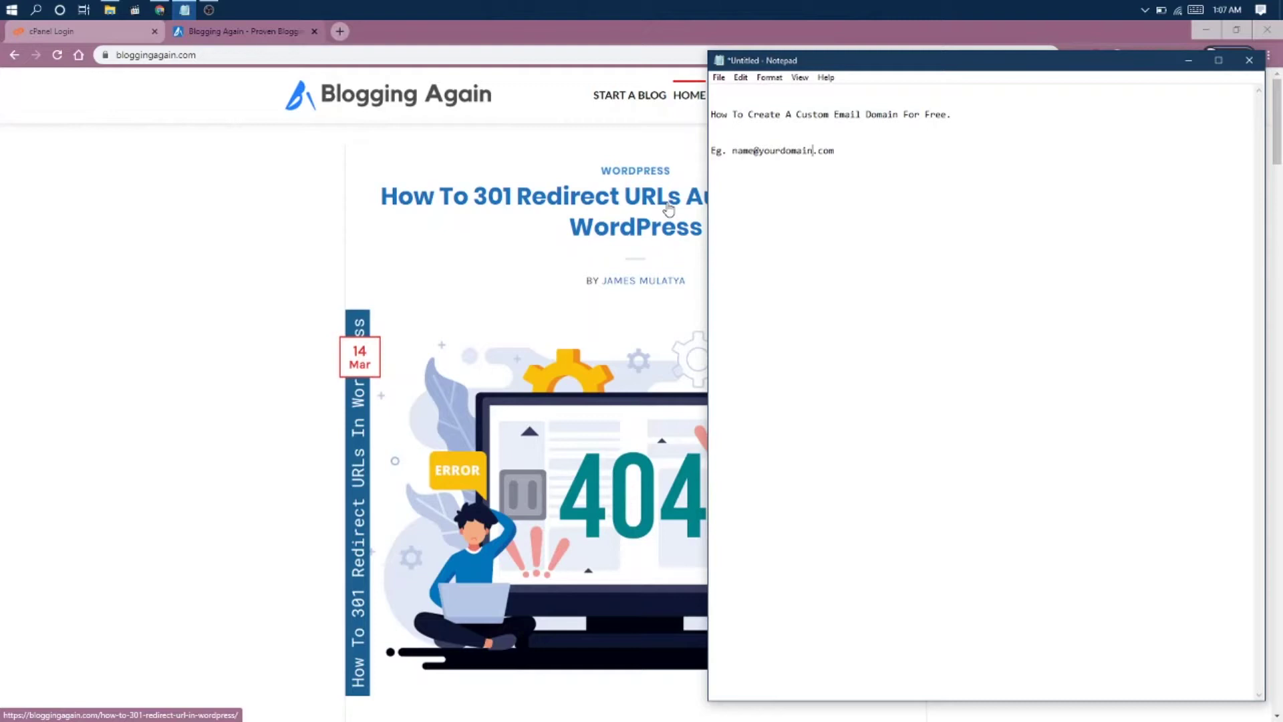
left_click(854, 161)
key("Return")
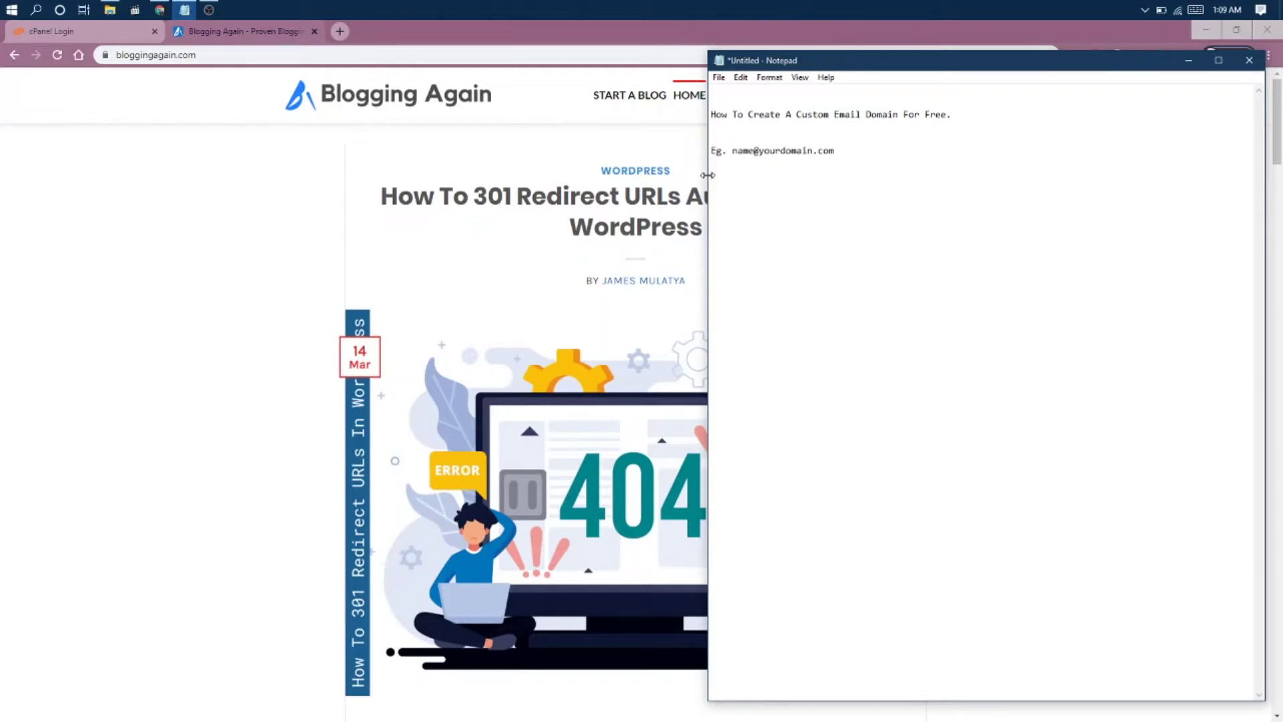
type("name@gmail.com")
left_click(813, 151)
type("name")
left_click(160, 167)
Log in to cPanel and scroll the dashboard down to the Email section.
left_click(81, 30)
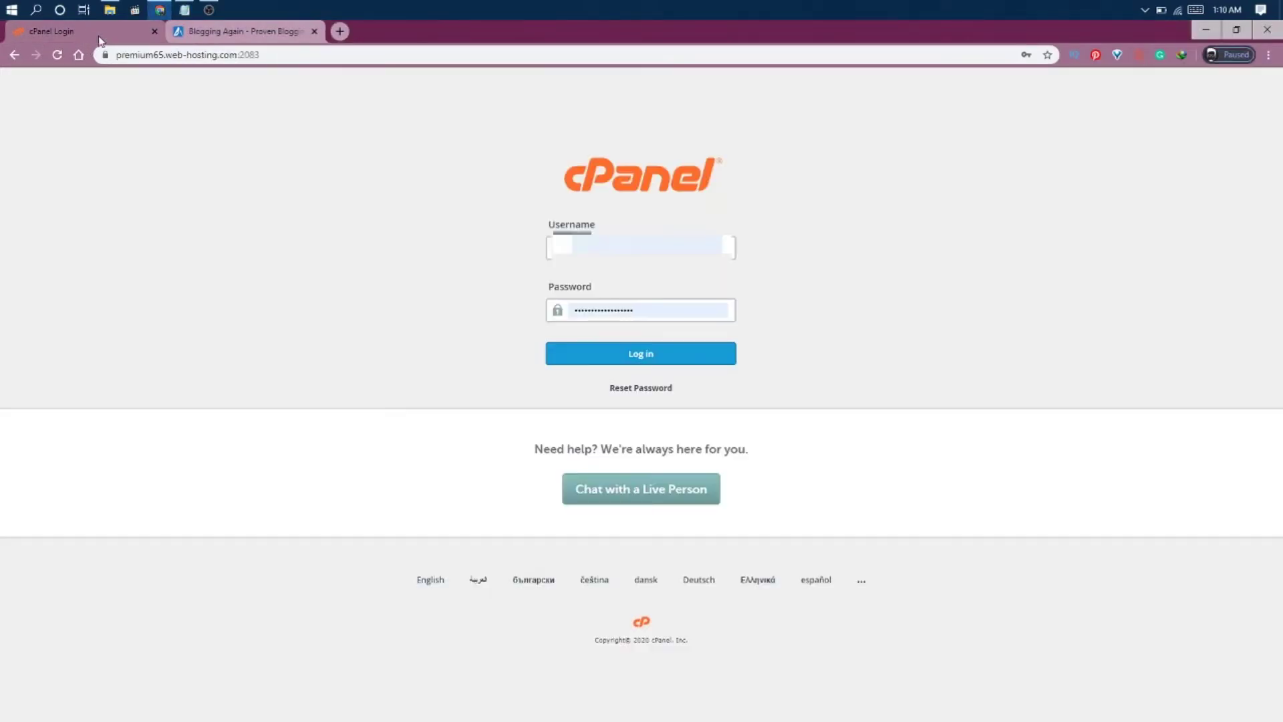
left_click(635, 357)
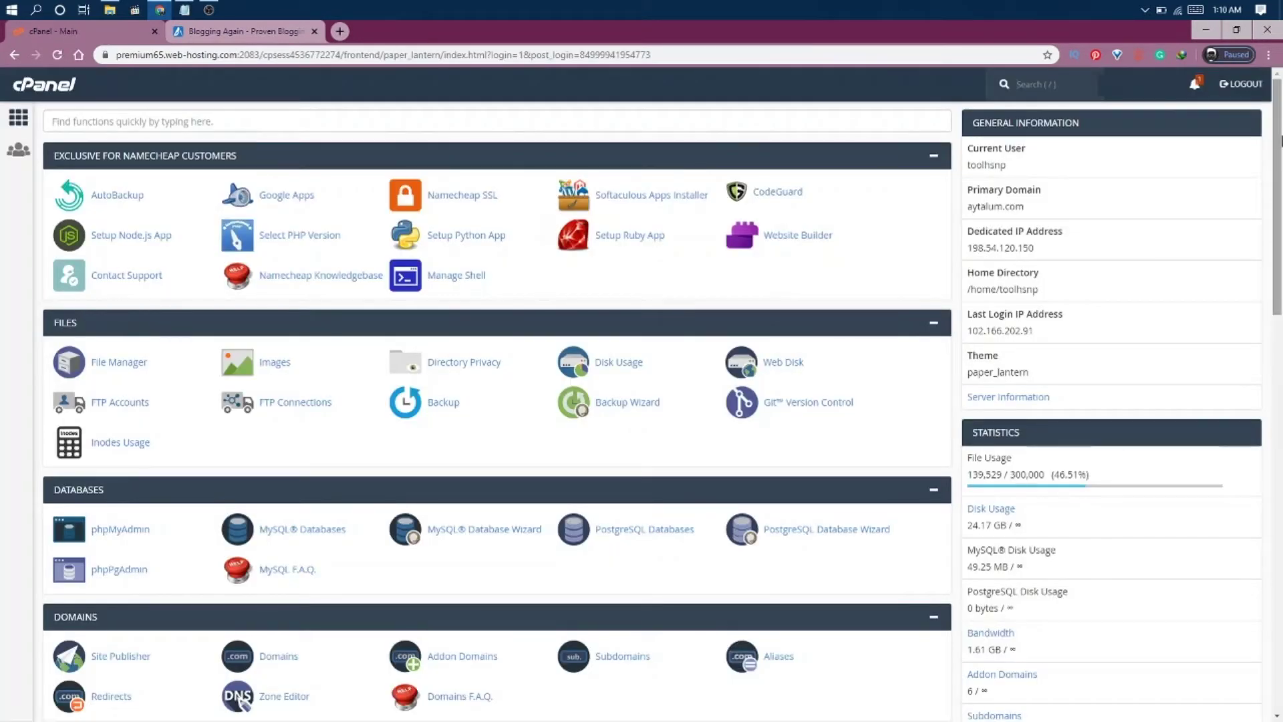
left_click_drag(1281, 140, 1280, 301)
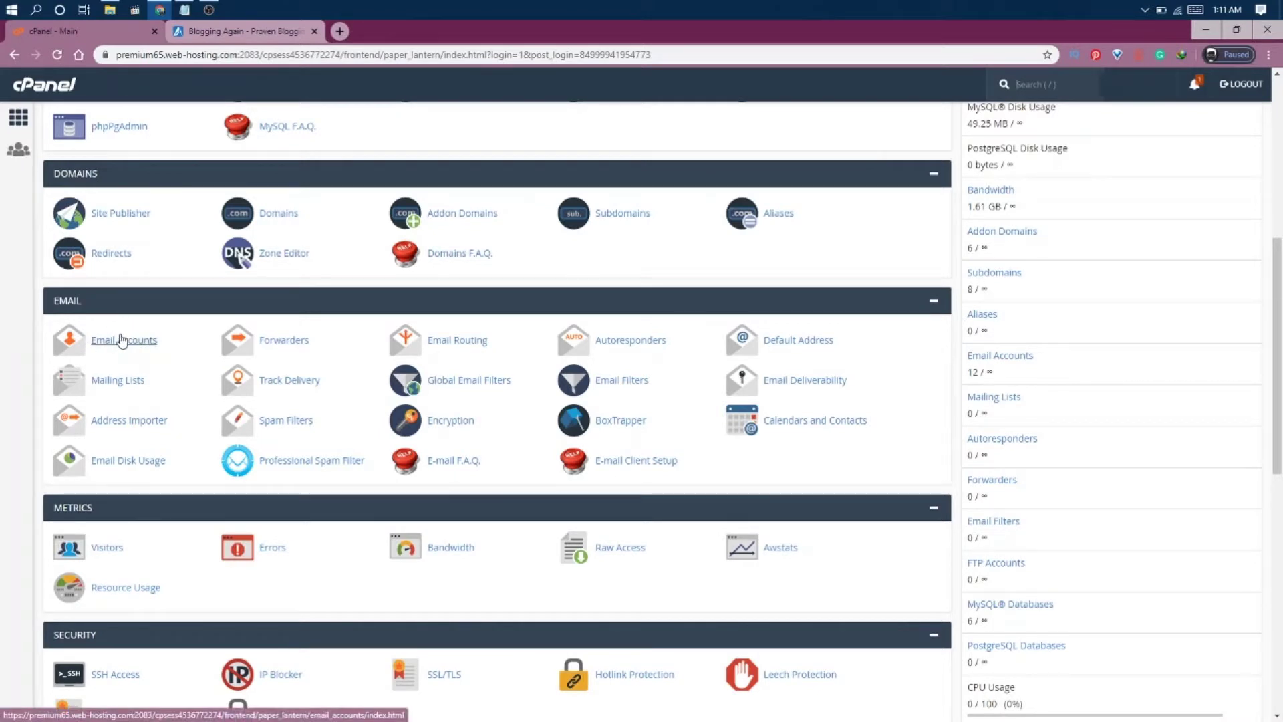
right_click(121, 340)
Open Email Accounts in a new tab and start a new account on bloggingagain.com.
left_click(144, 345)
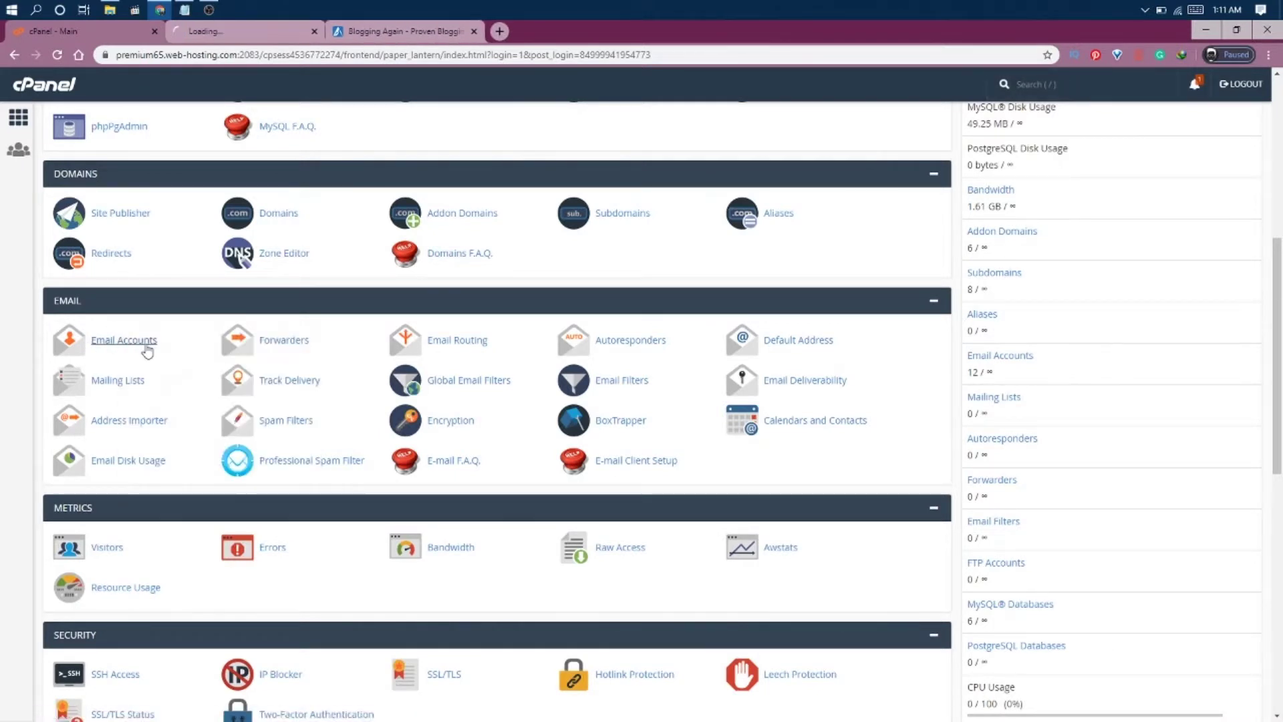
left_click(230, 31)
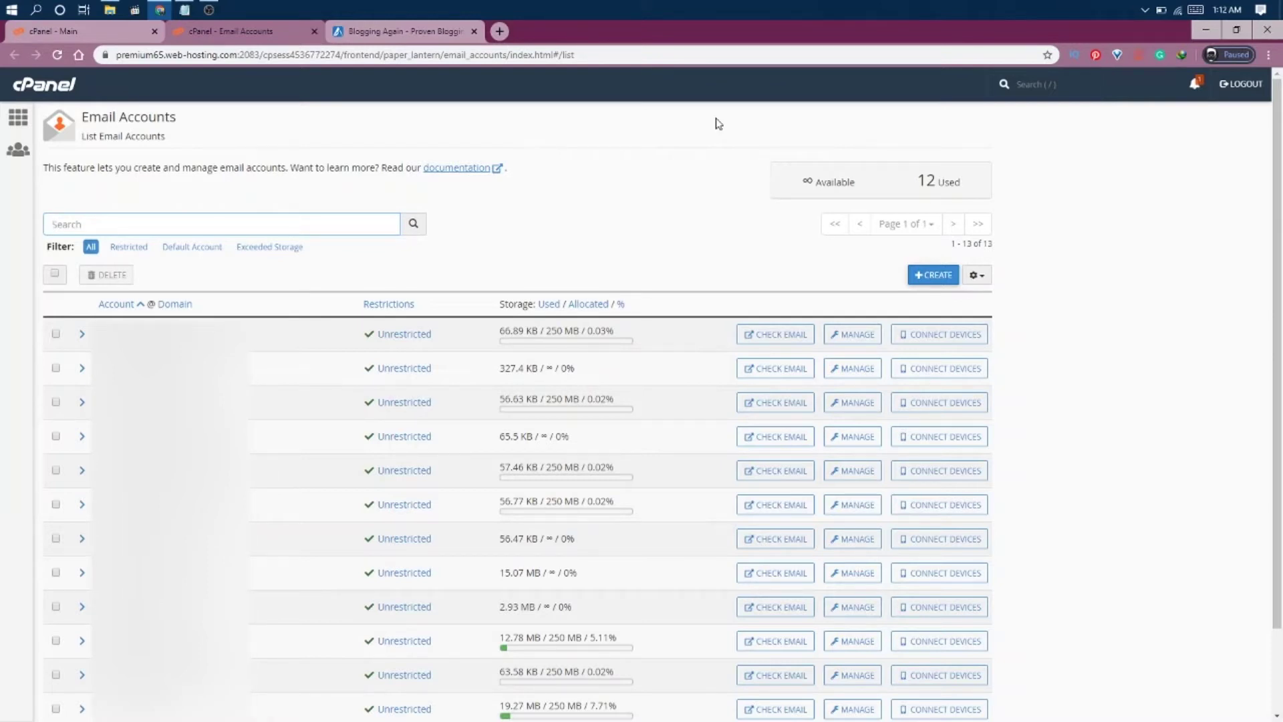
left_click(925, 280)
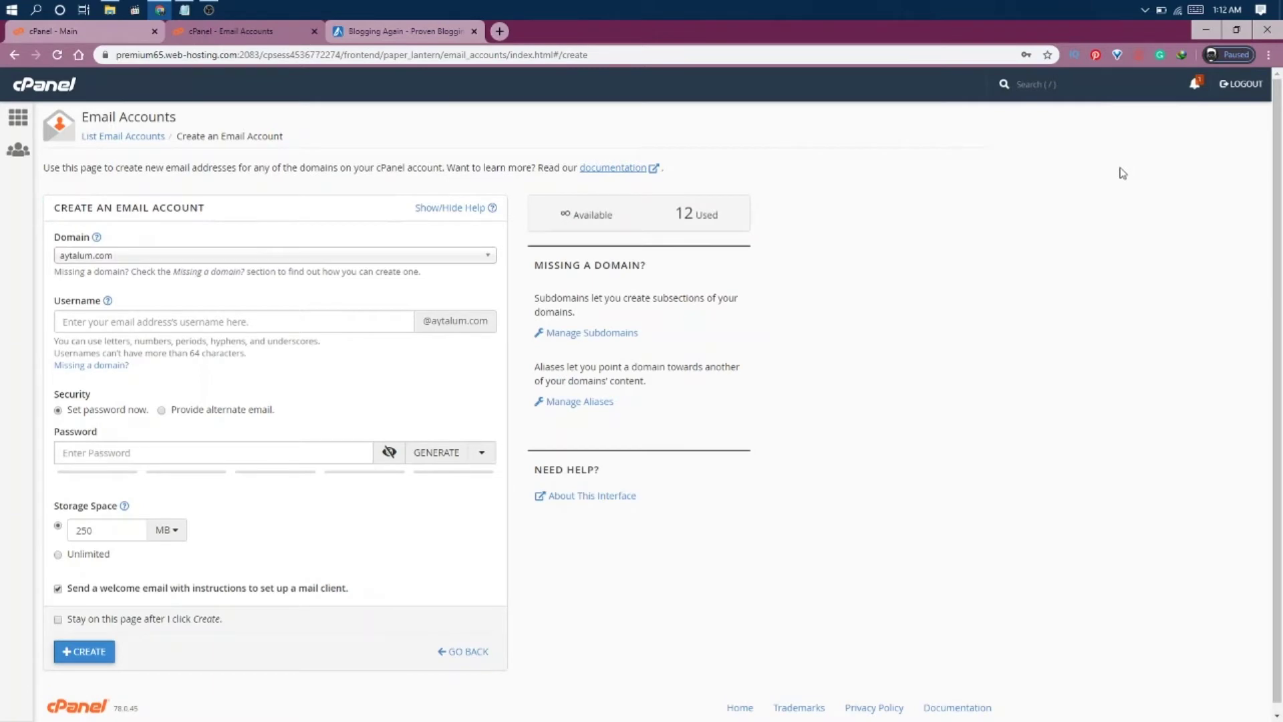
left_click(444, 257)
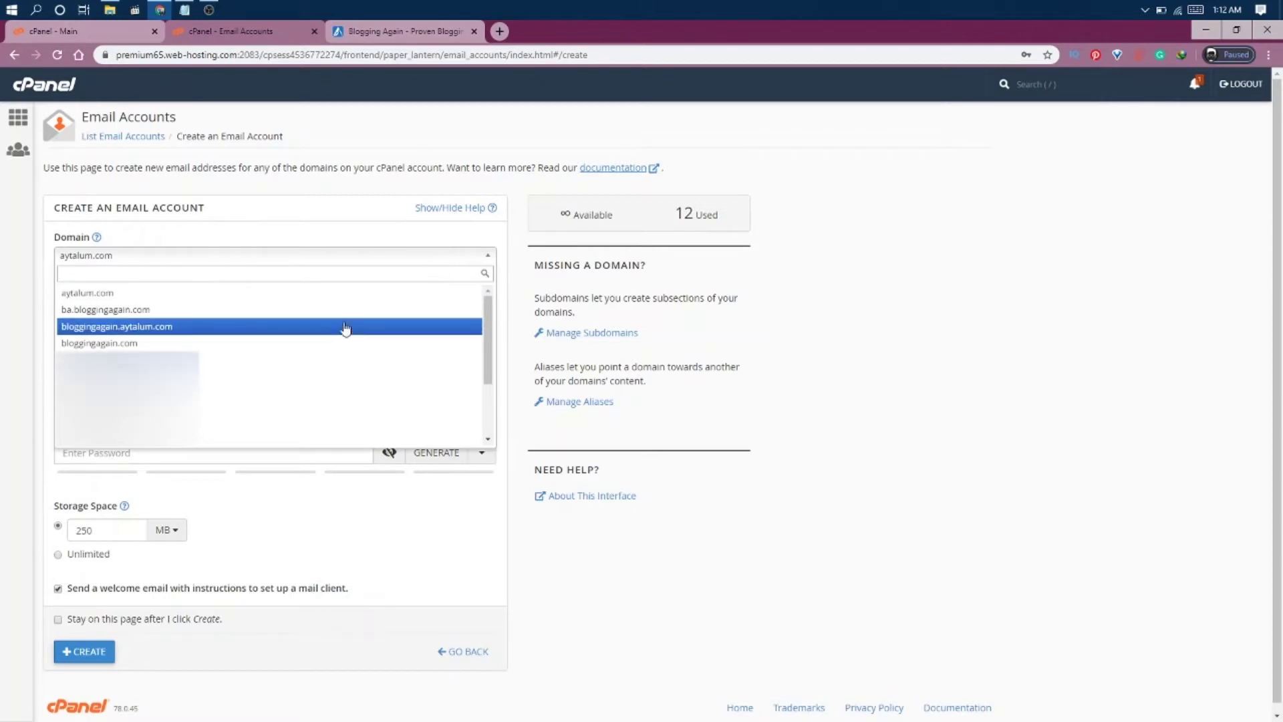
left_click(319, 356)
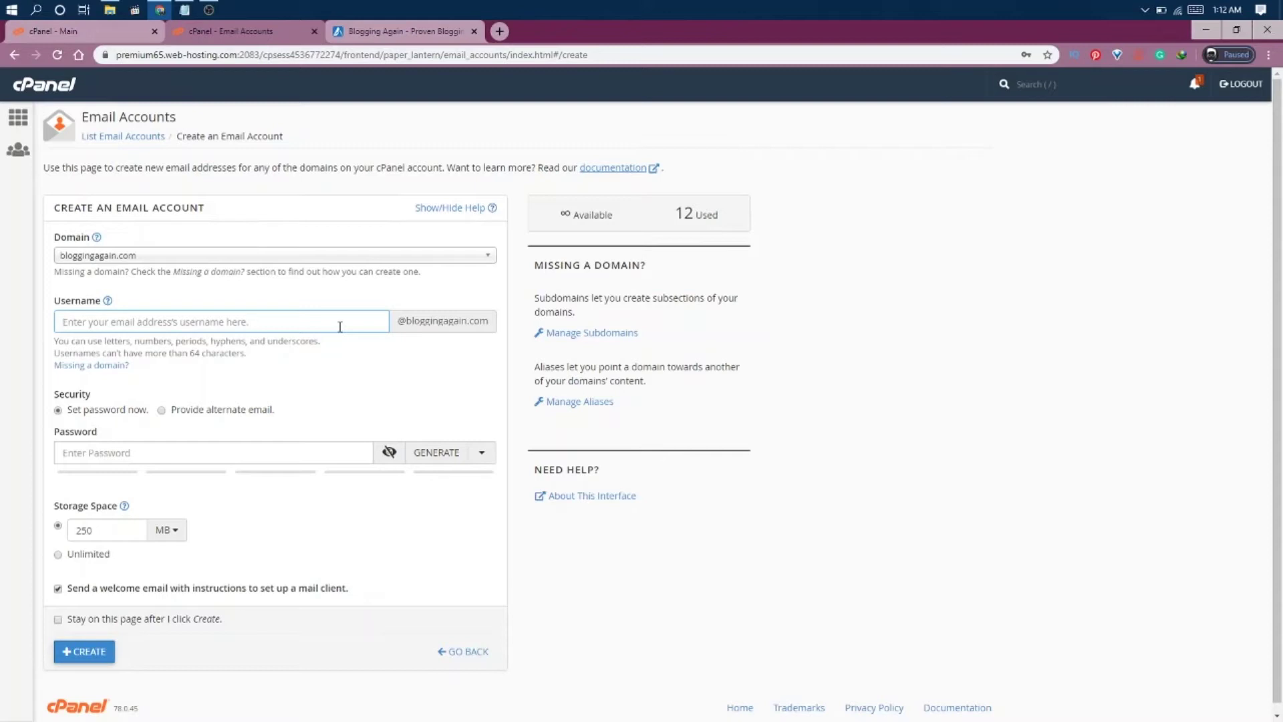
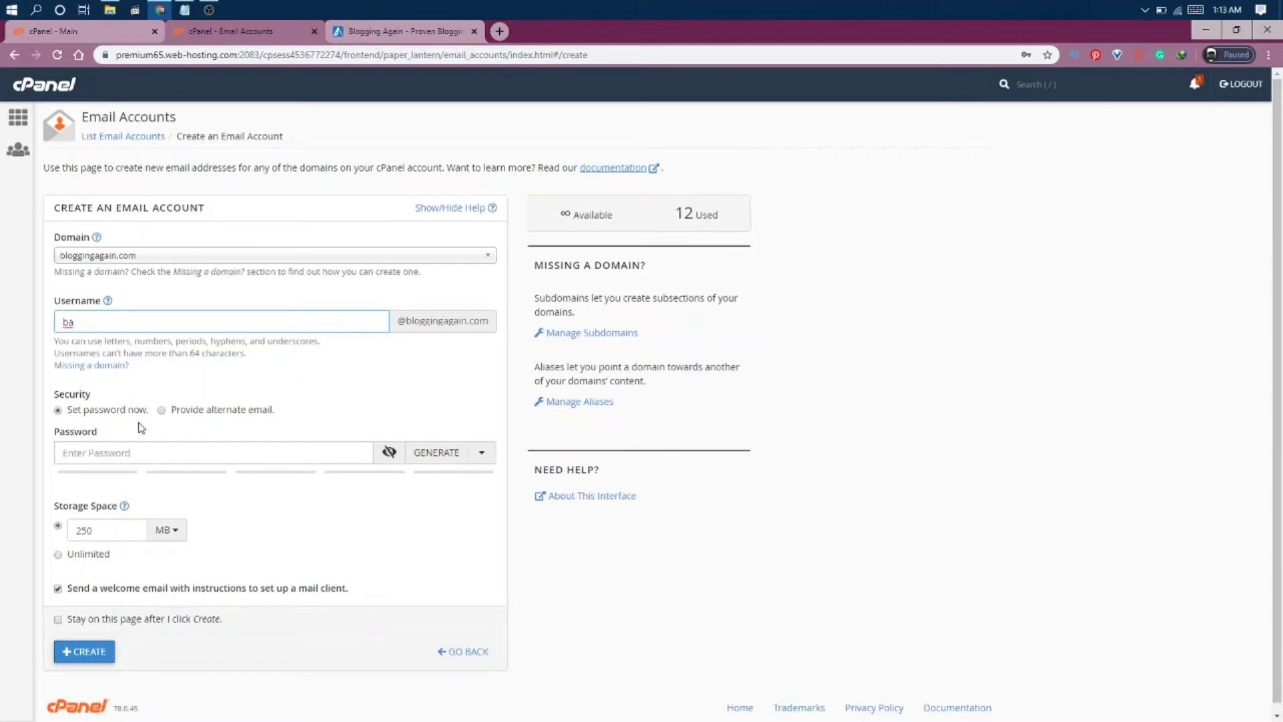
left_click(437, 453)
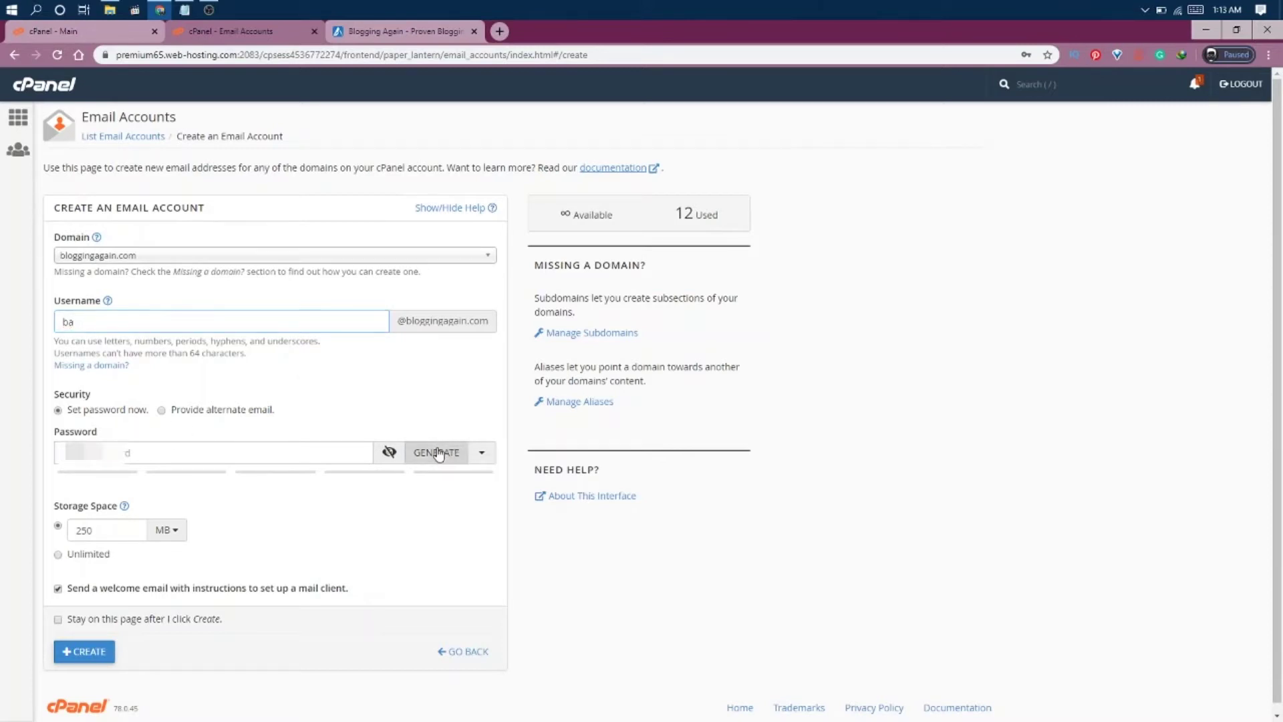
left_click(166, 454)
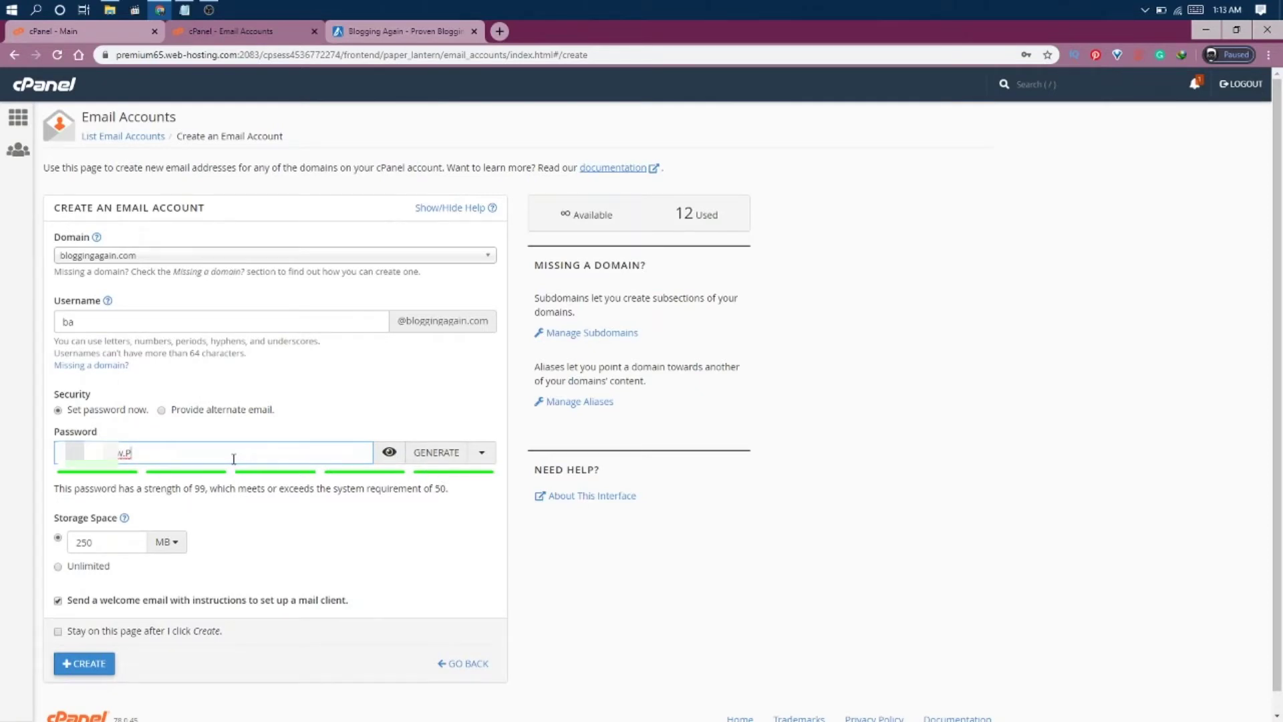
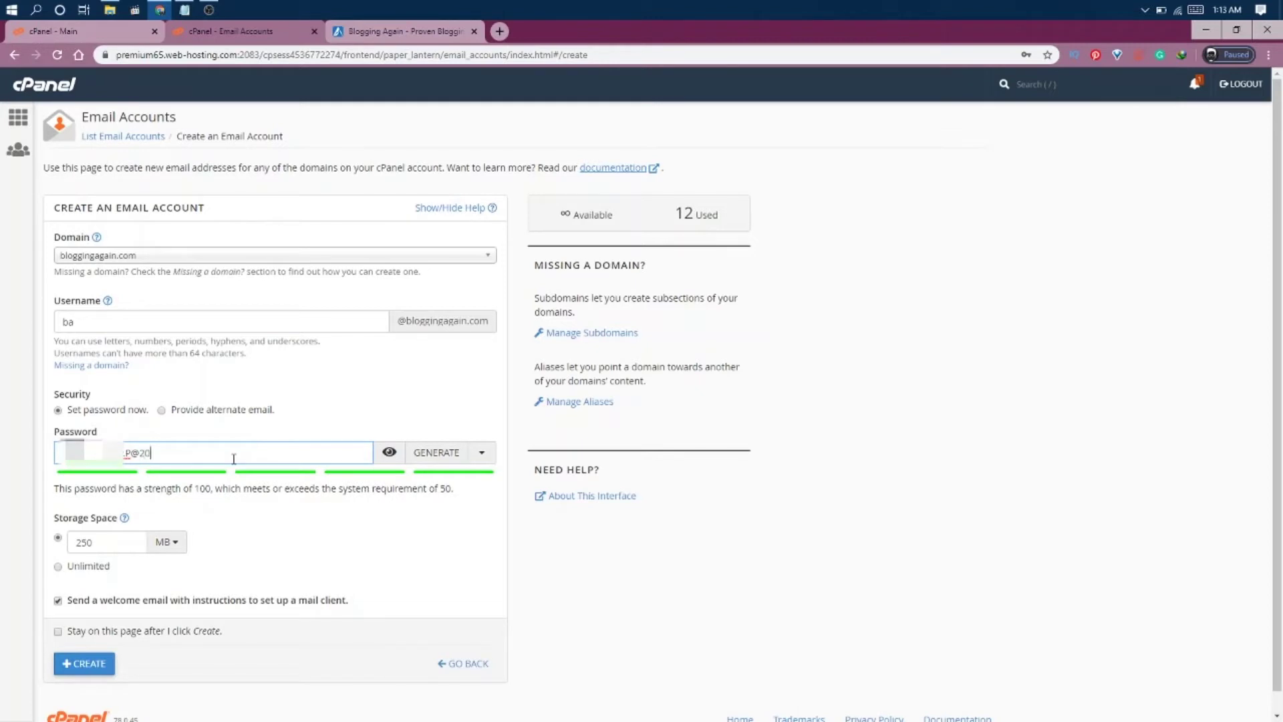
key("ctrl+a")
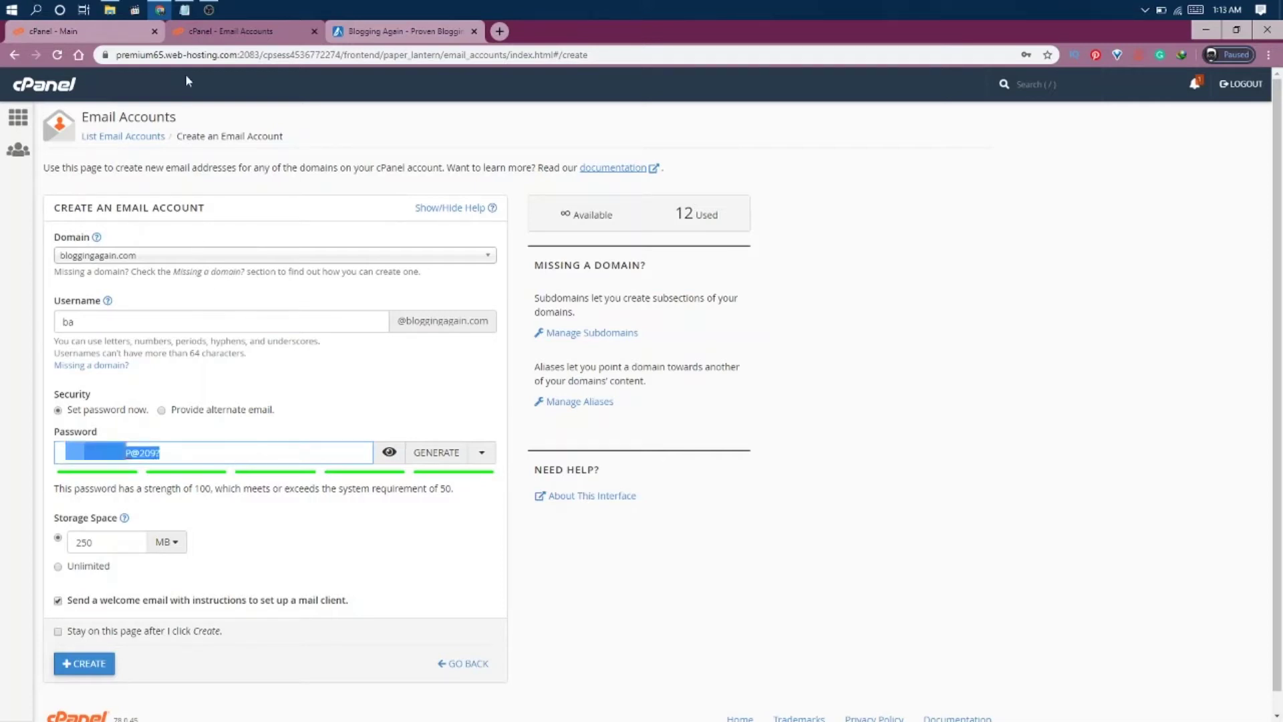
left_click(184, 10)
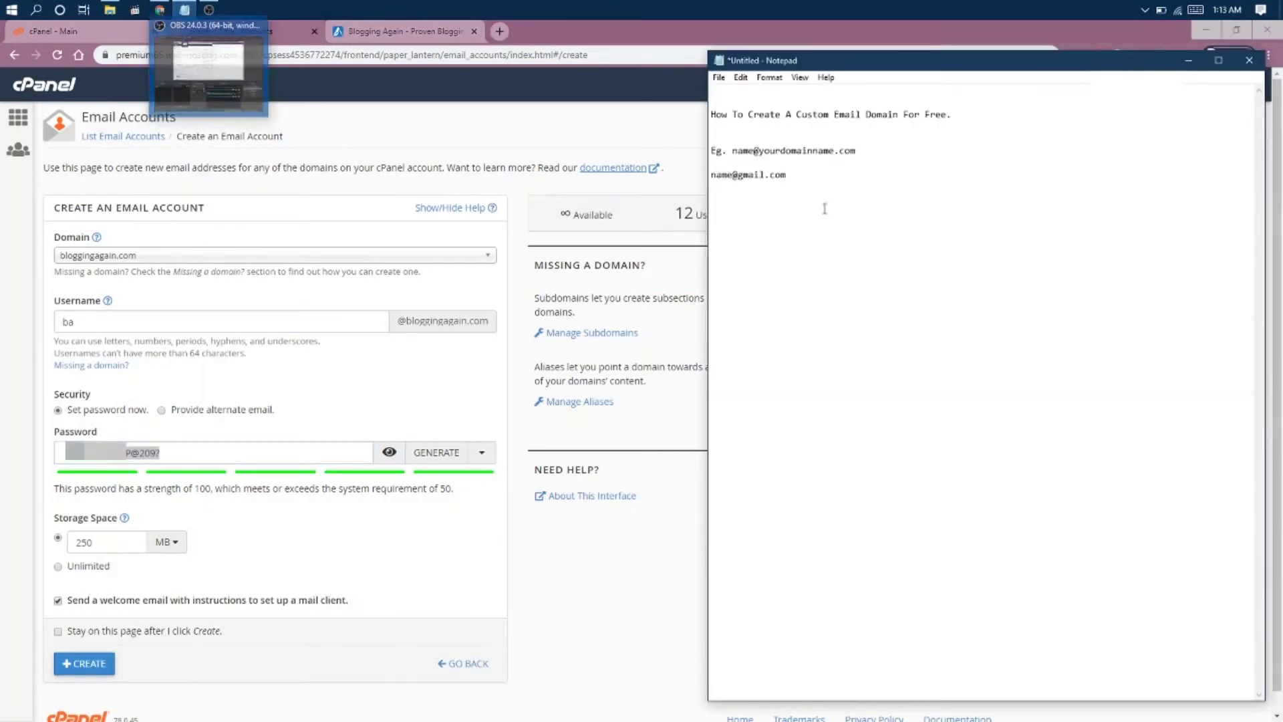
left_click(818, 188)
key("Return")
key("Return")
key("Return")
key("ctrl+v")
key("Home")
key("Return")
key("Return")
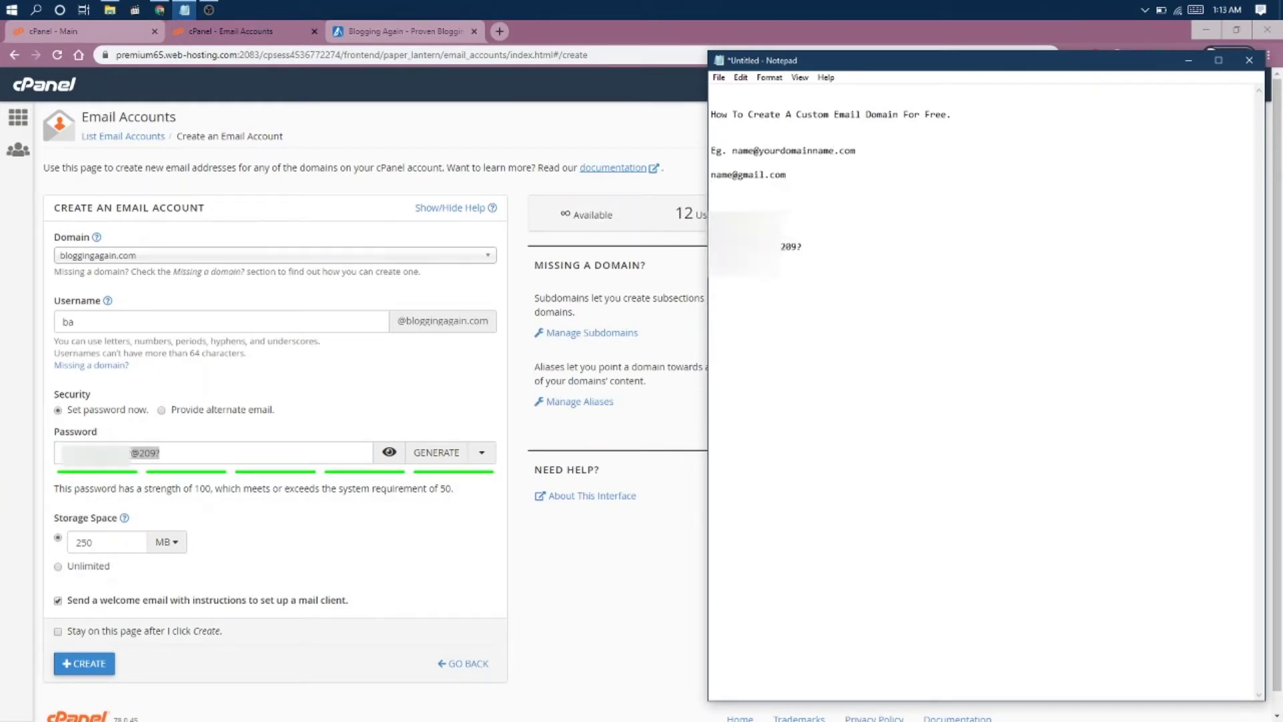
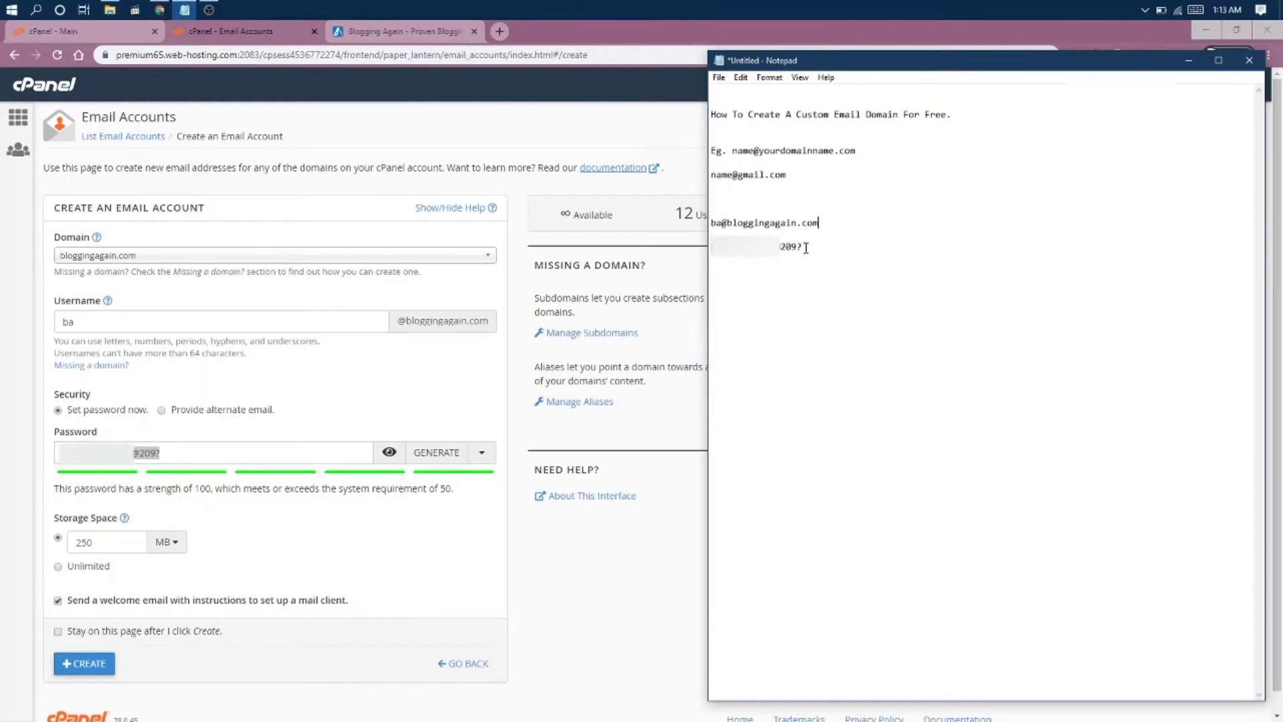
left_click(552, 559)
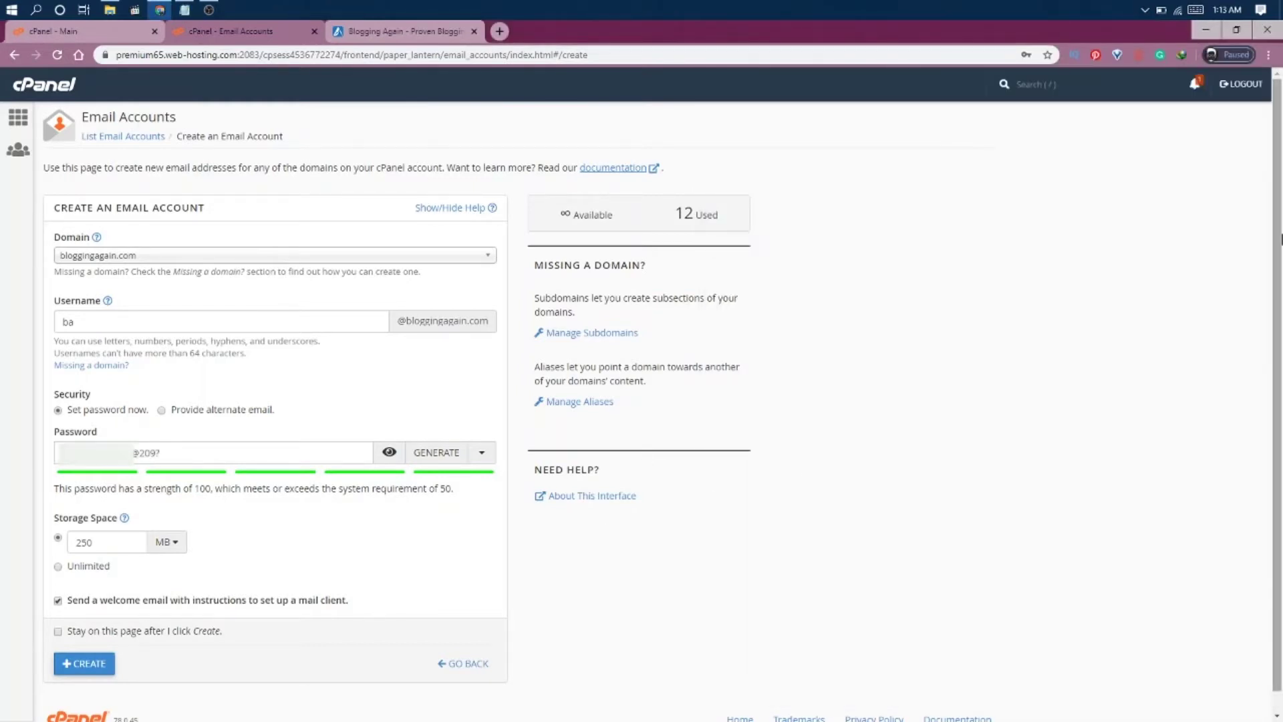
Choose Unlimited storage, create the account, save its password in Chrome, and locate the new row.
scroll(1281, 337, "down", 1)
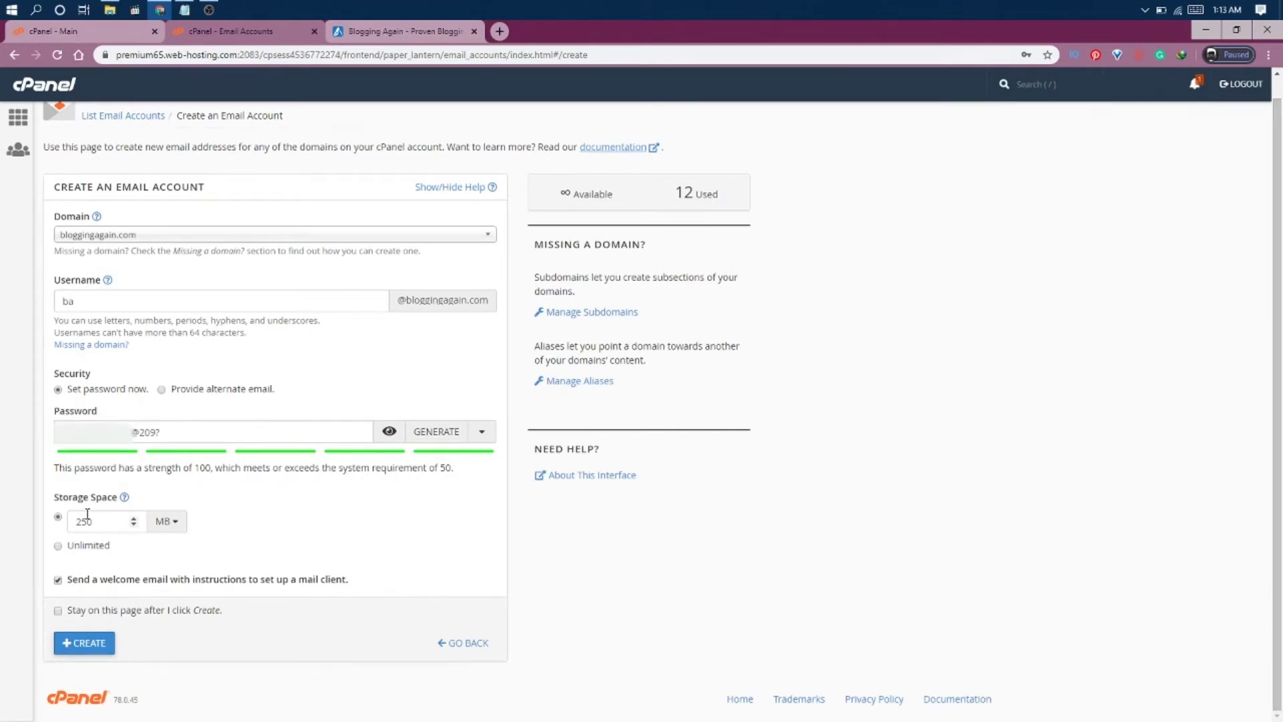
left_click(59, 546)
left_click(94, 647)
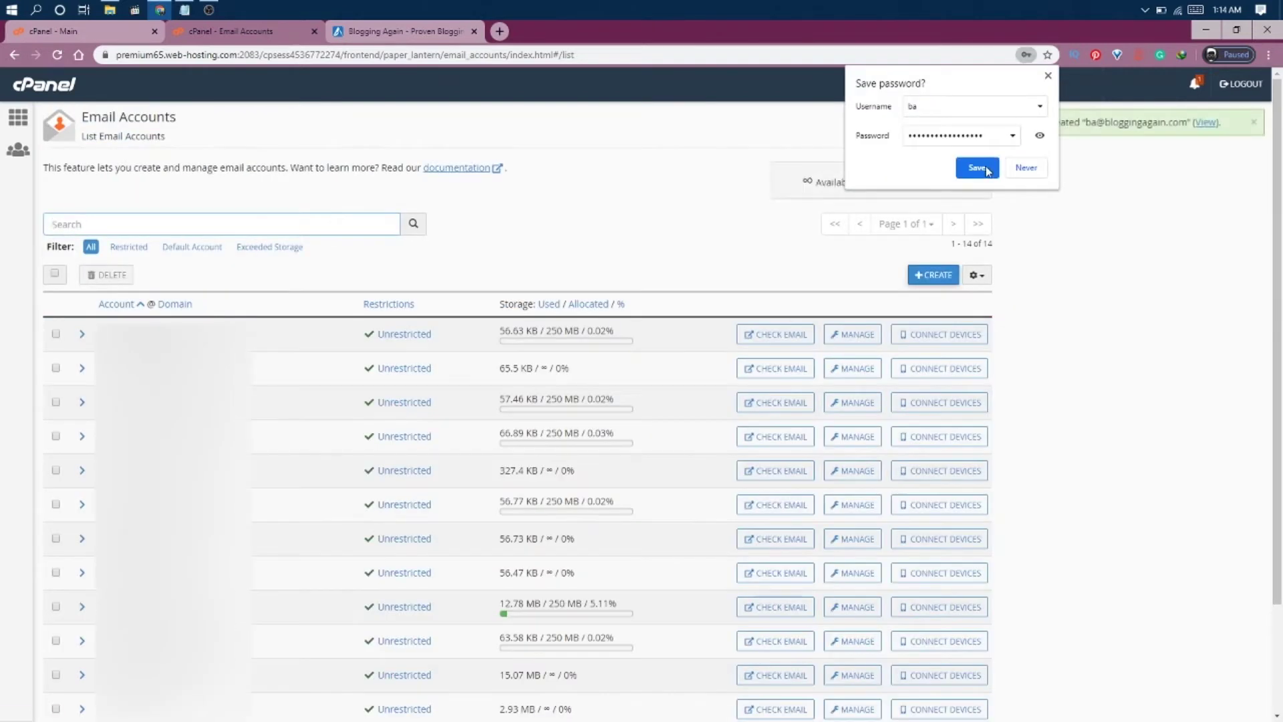
left_click(977, 168)
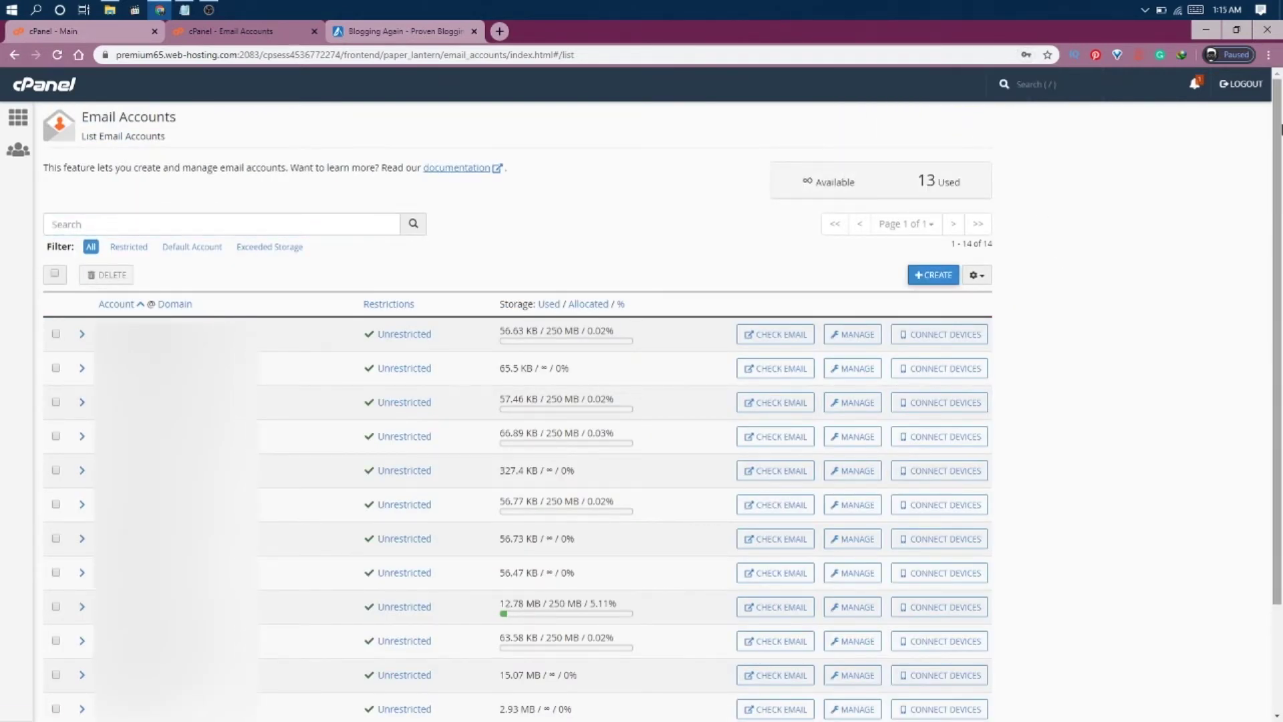
scroll(1279, 243, "down", 2)
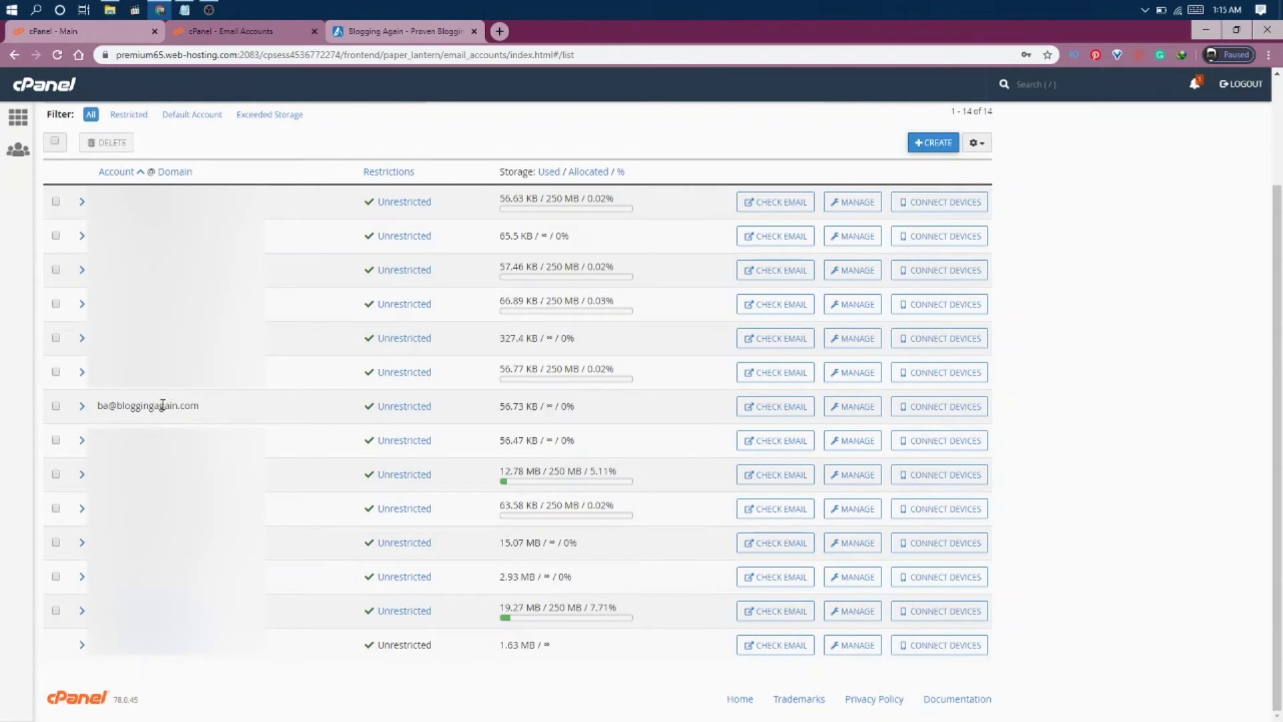
Open the new account's mailbox via Check Email, setting Roundcube as the default webmail.
left_click(782, 407)
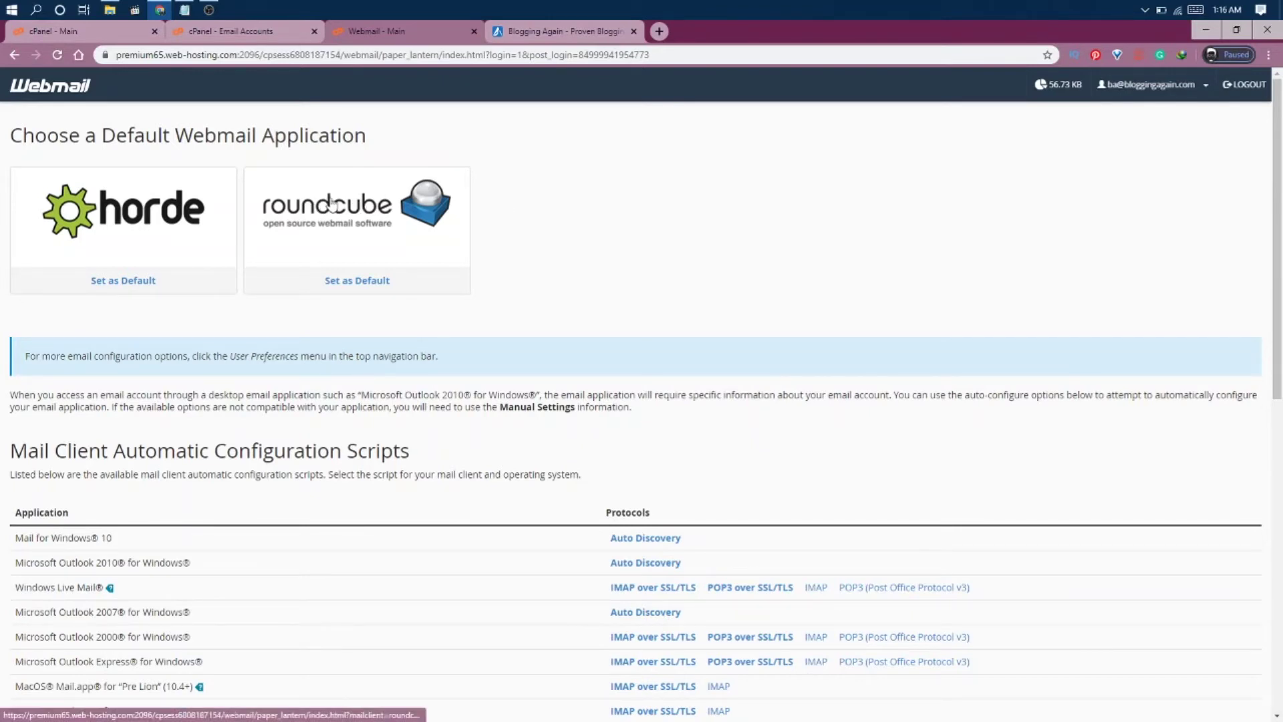
left_click(358, 287)
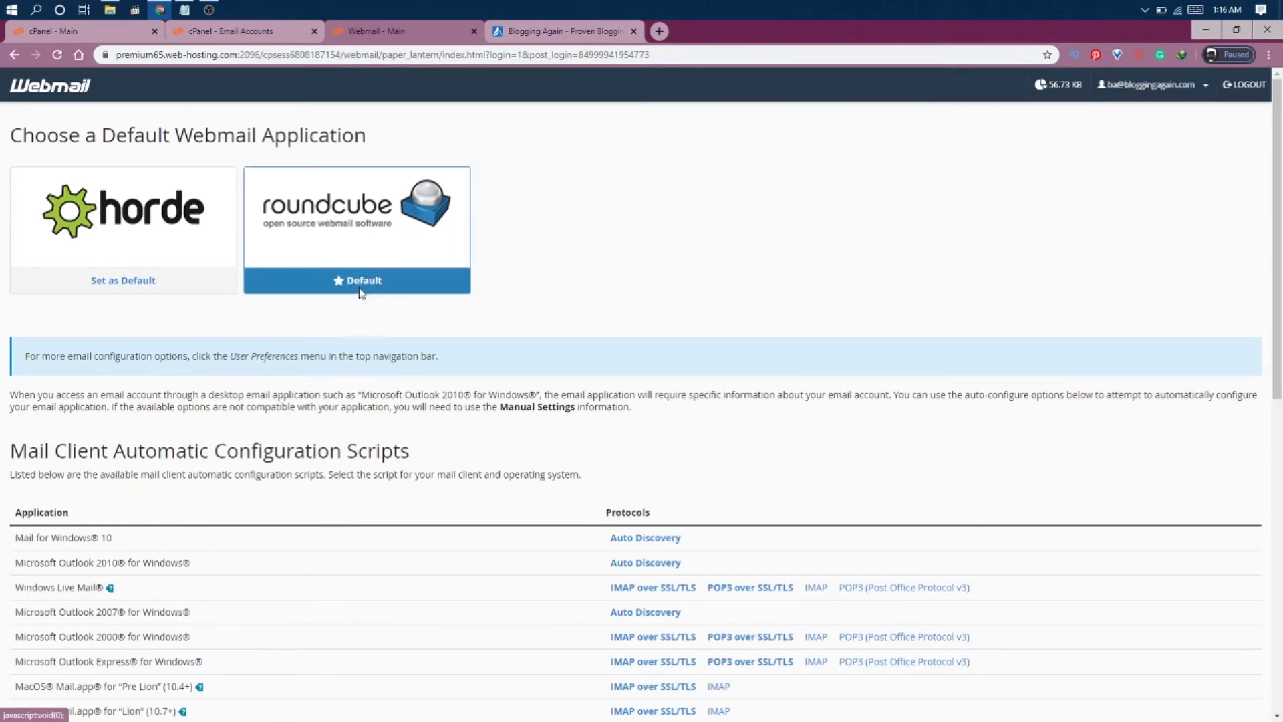
left_click(352, 215)
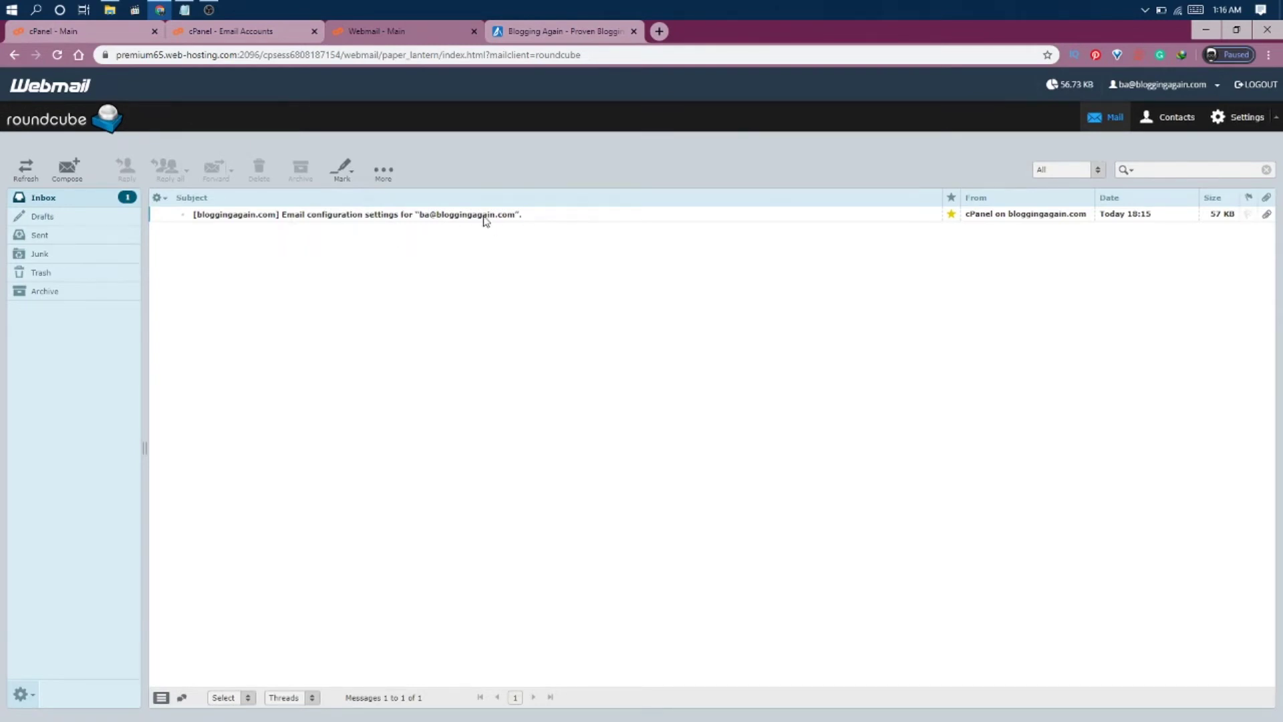
Read the email configuration settings message in Roundcube, then start a new Gmail message.
double_click(538, 216)
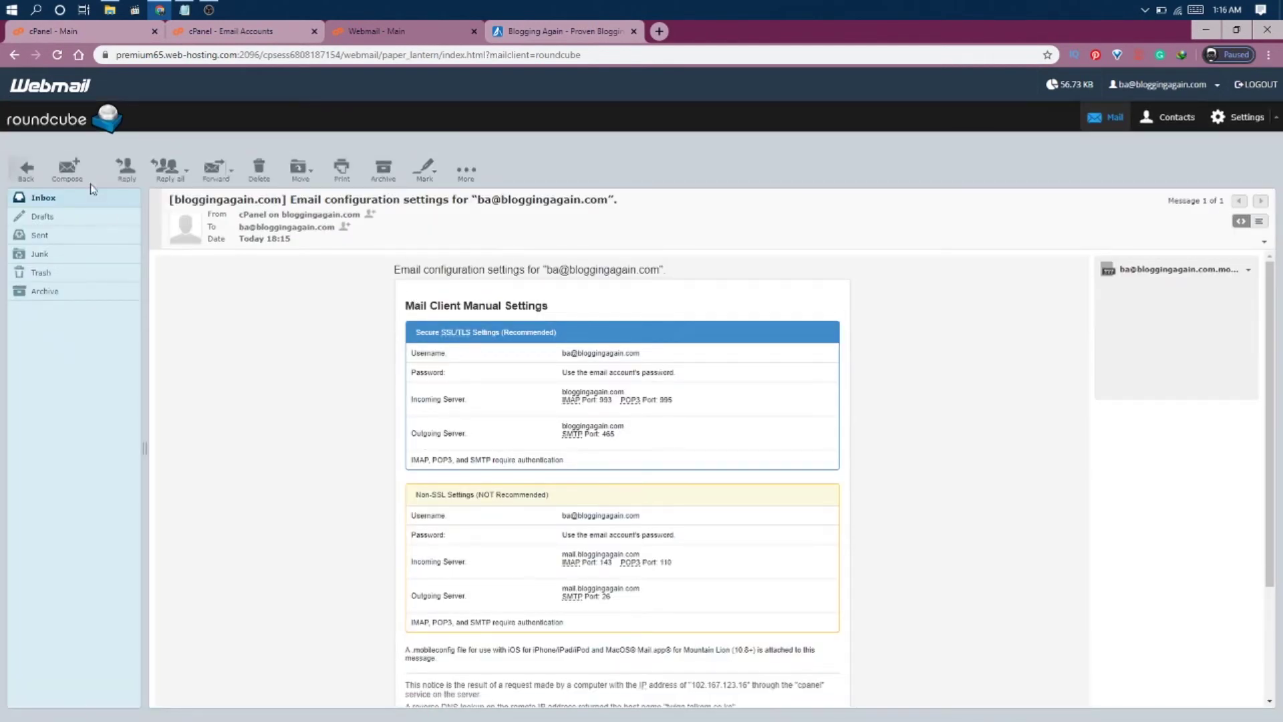
left_click(28, 172)
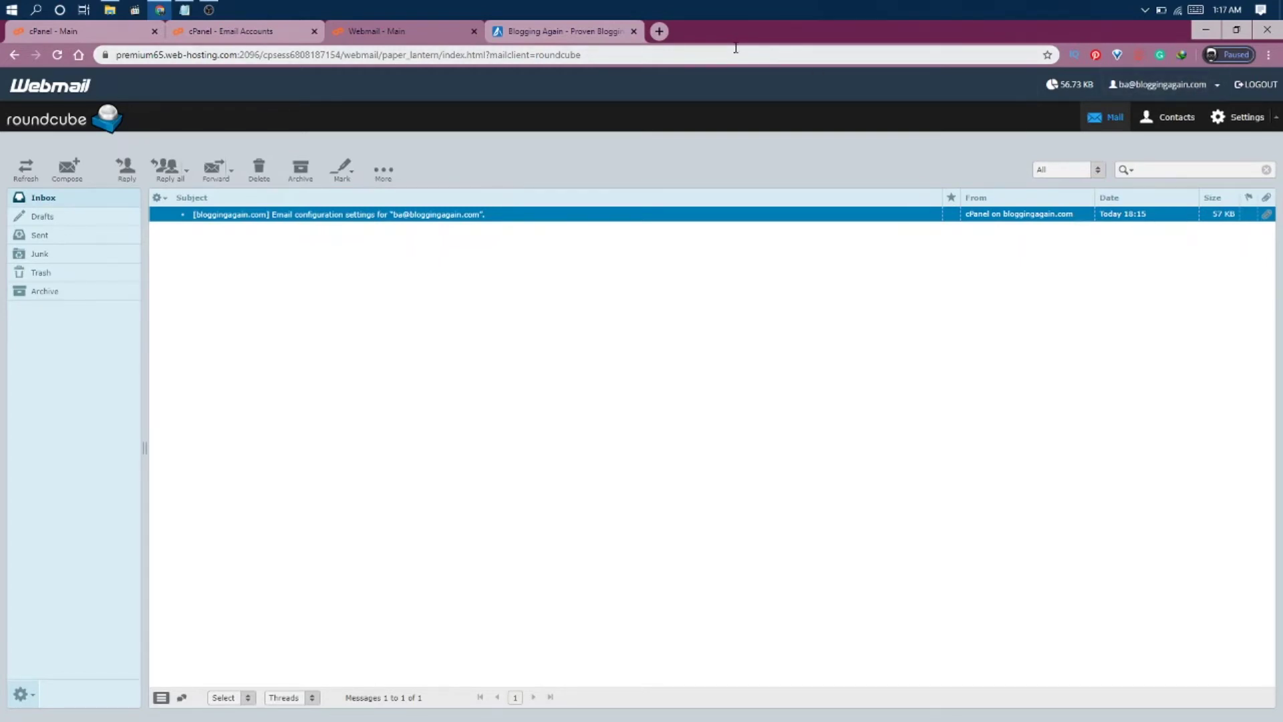
left_click(659, 30)
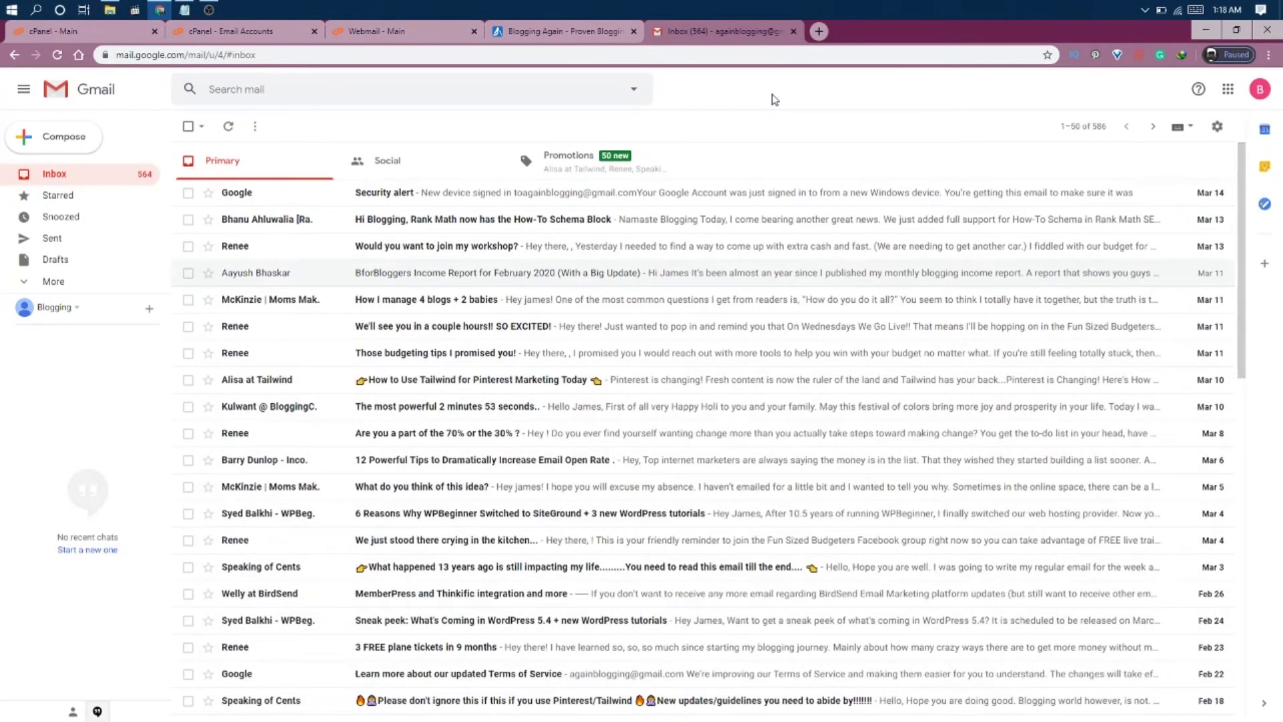
left_click(55, 137)
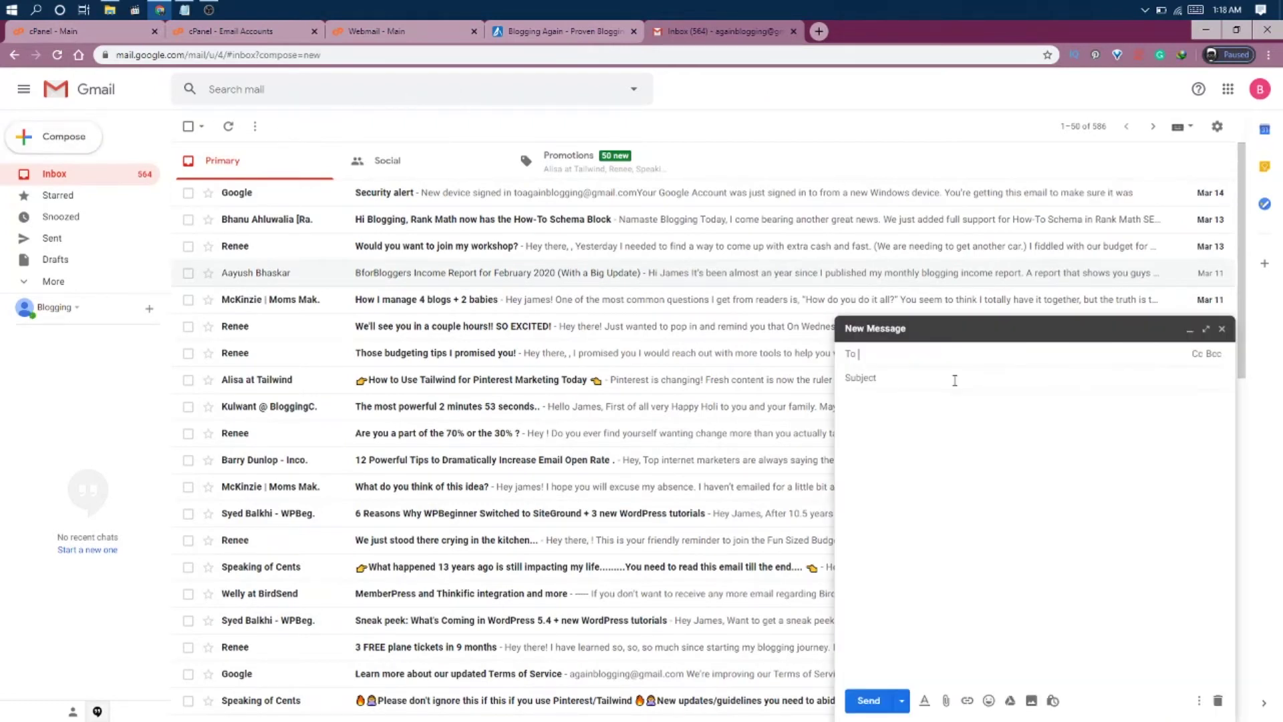
Send 'Test Email' with body 'Test email check' from Gmail to the new custom-domain account.
key("Tab")
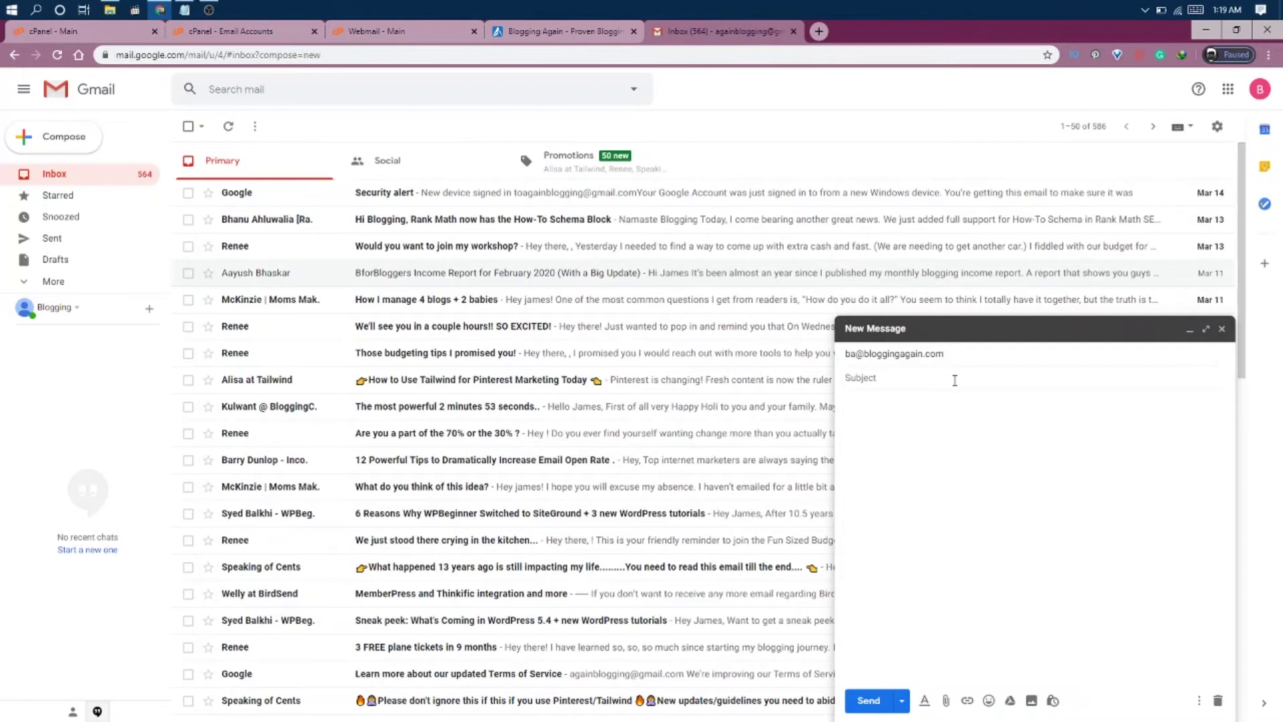
type("Test Email")
left_click(886, 407)
type("Test email check")
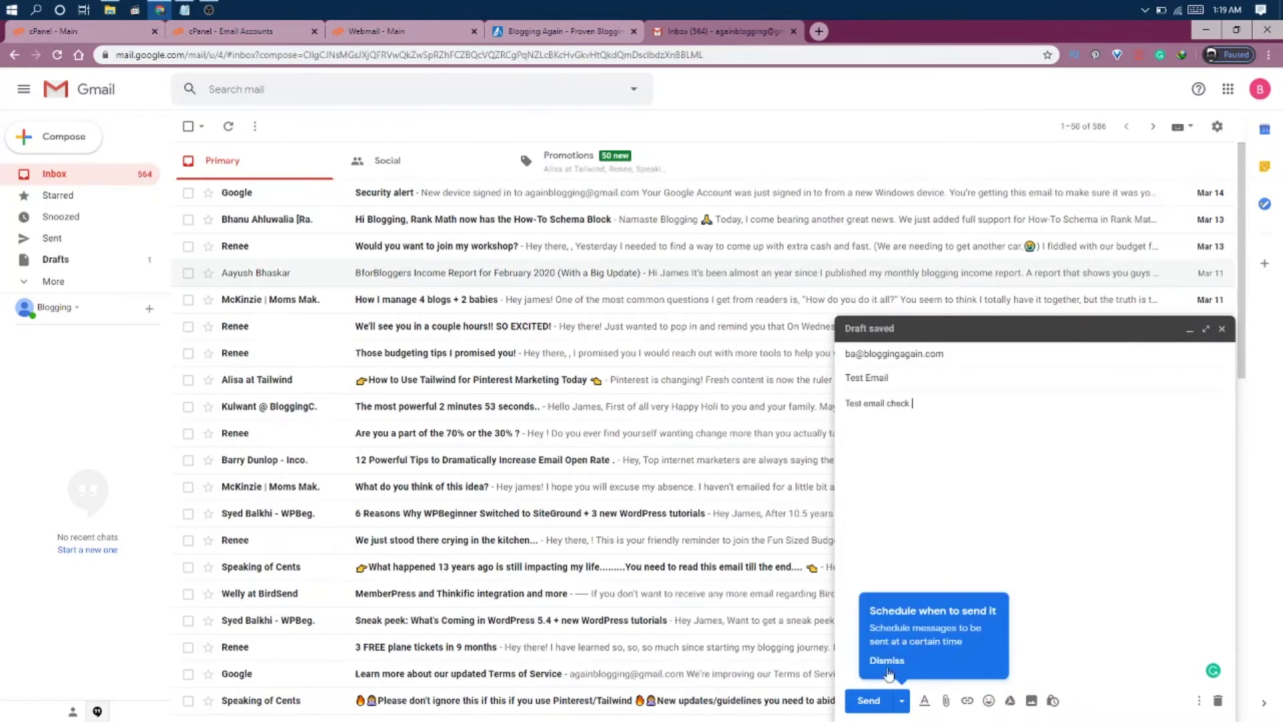
left_click(868, 701)
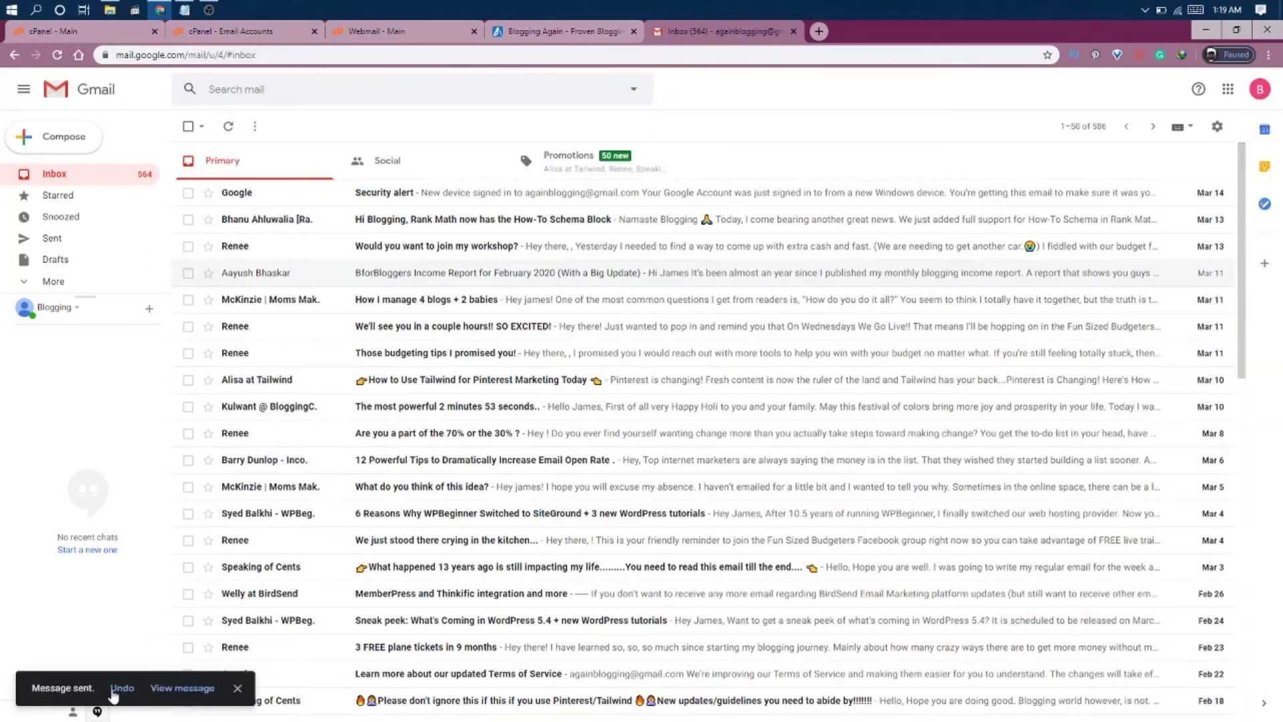
Reload the Roundcube inbox and open the newly arrived 'Test Email' from Gmail.
left_click(401, 39)
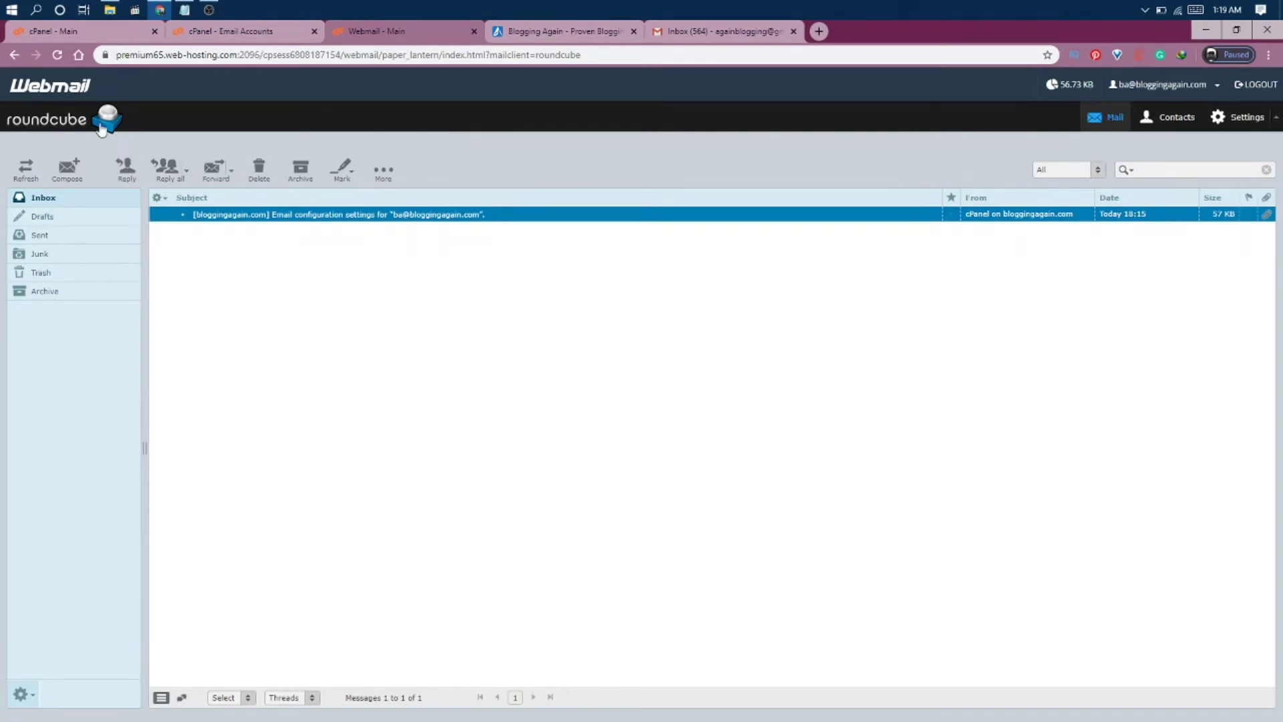
left_click(57, 56)
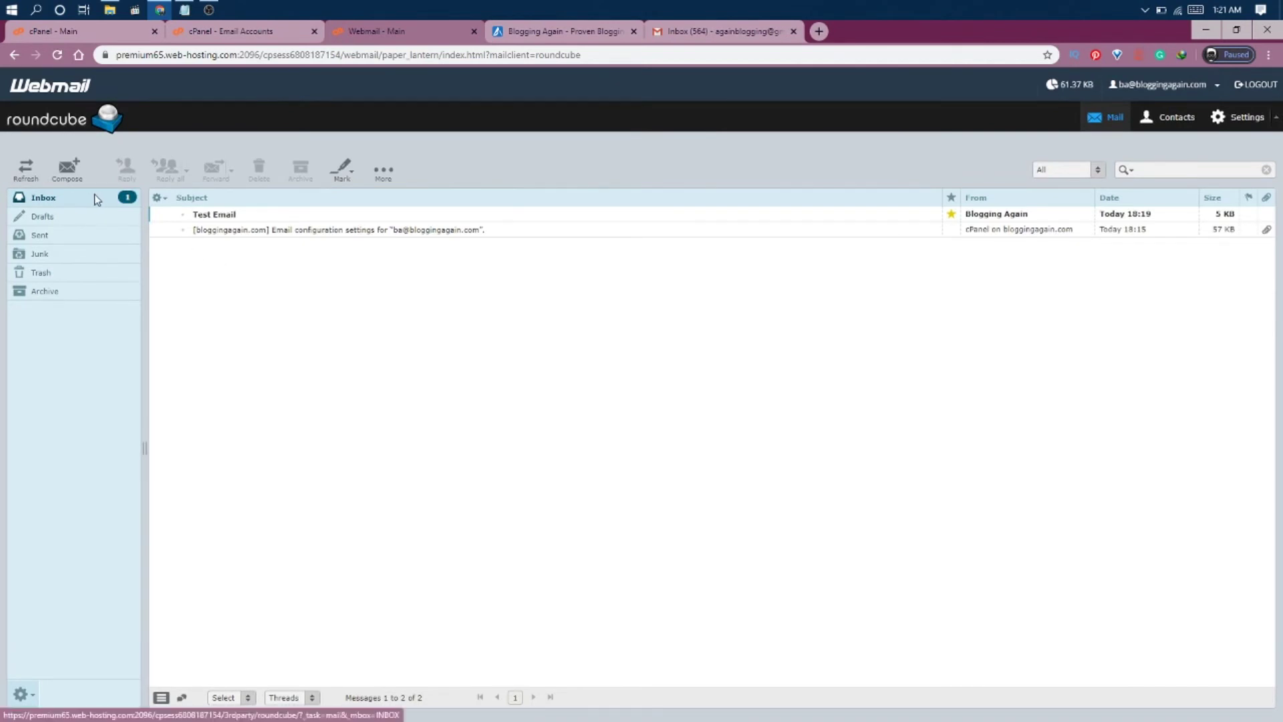
double_click(214, 217)
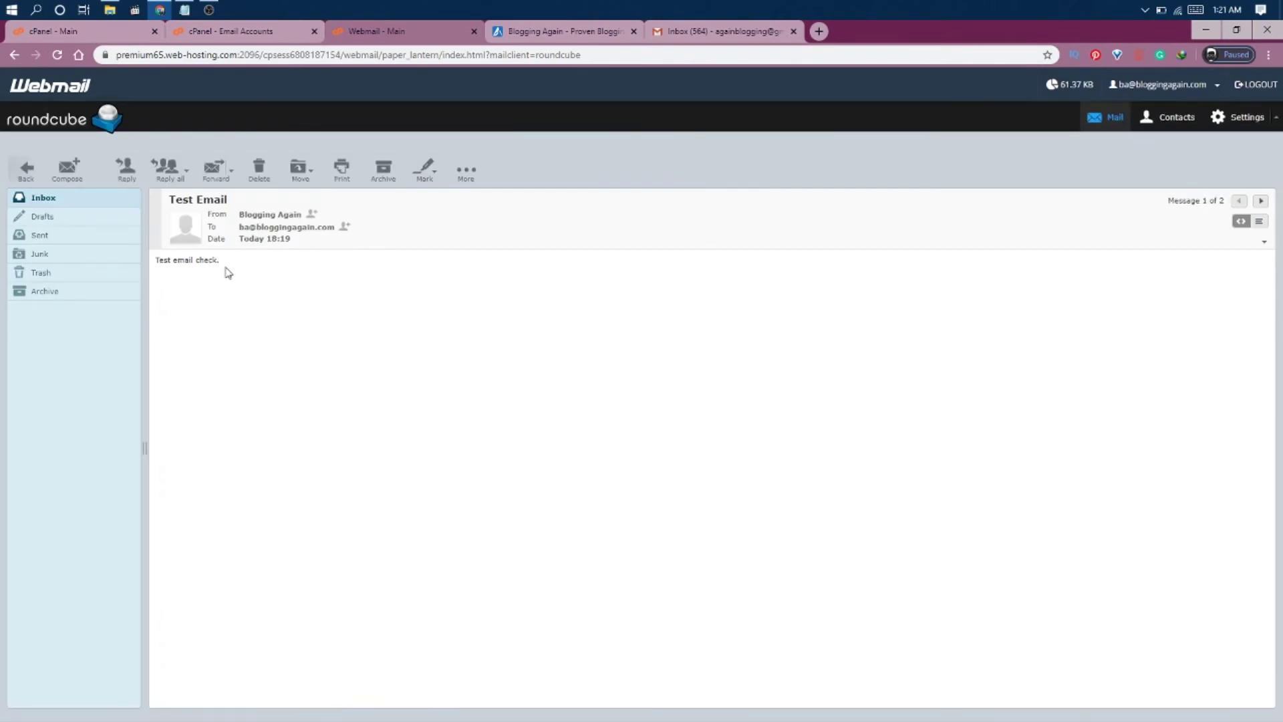
mouse_move(303, 222)
Reply from Roundcube with 'Test email arrived successfully.' and confirm it appears in Sent.
left_click(119, 173)
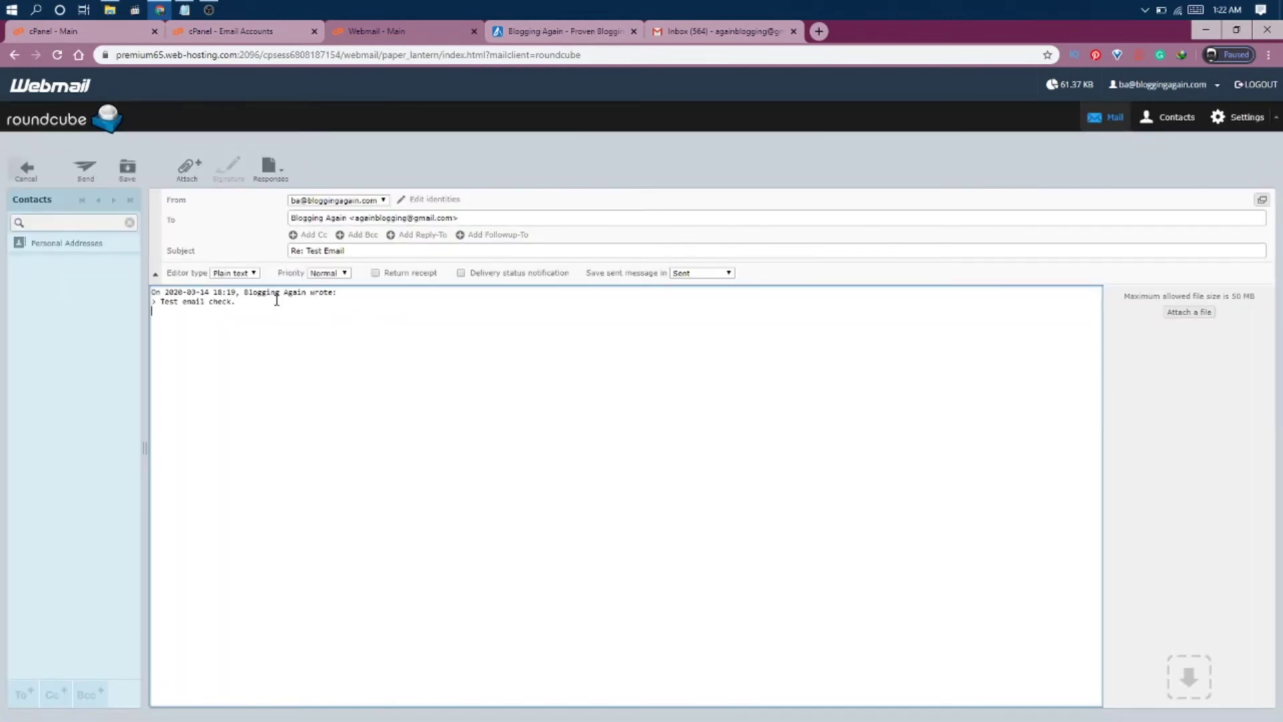
key("ctrl+a")
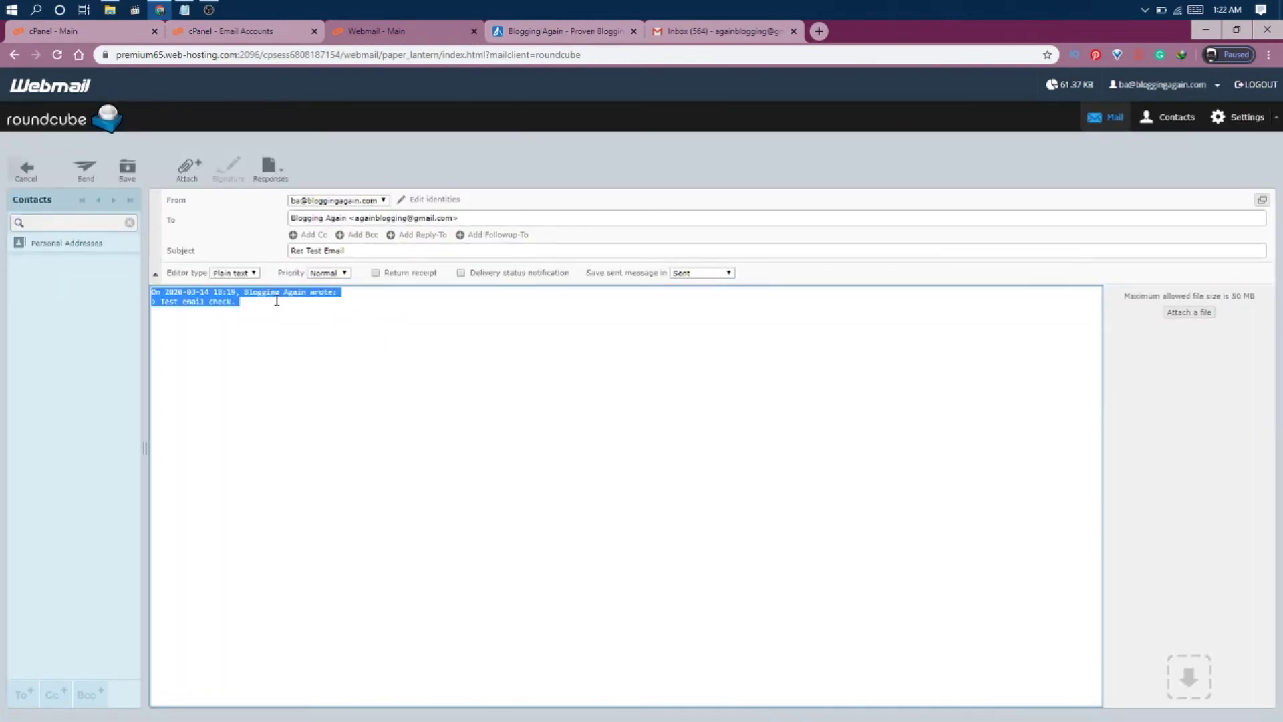
key("BackSpace")
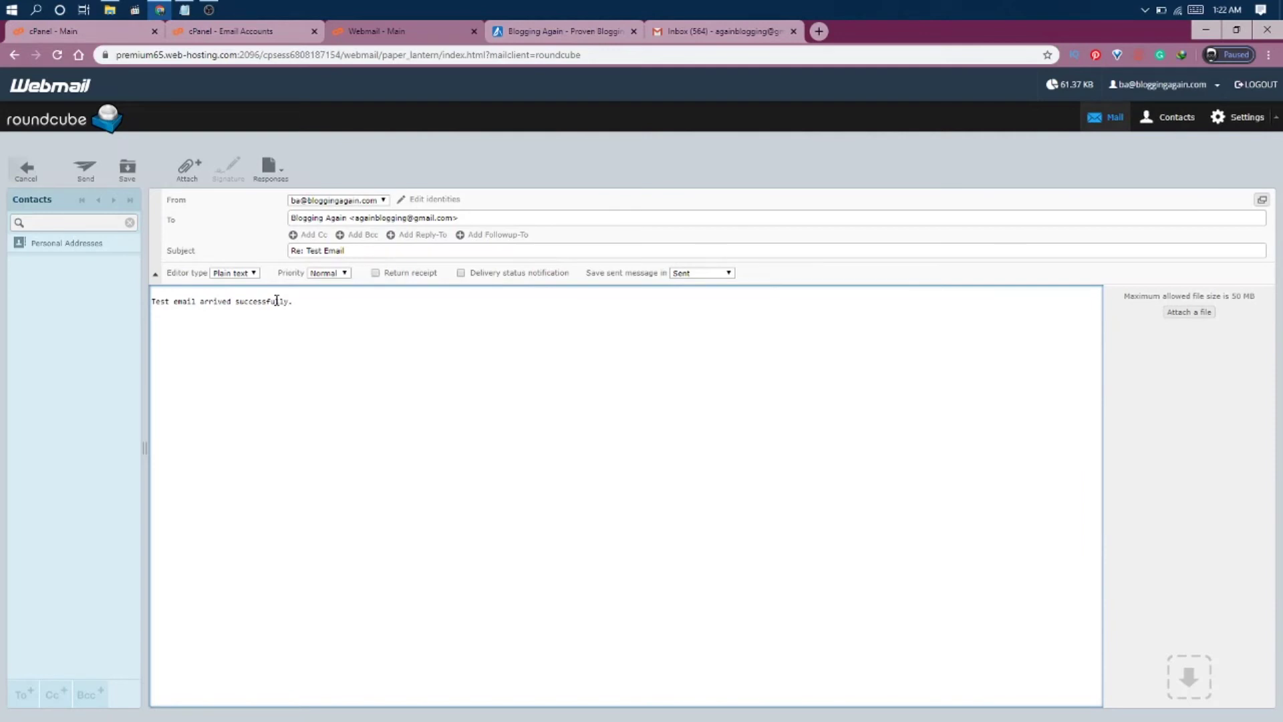
left_click(83, 172)
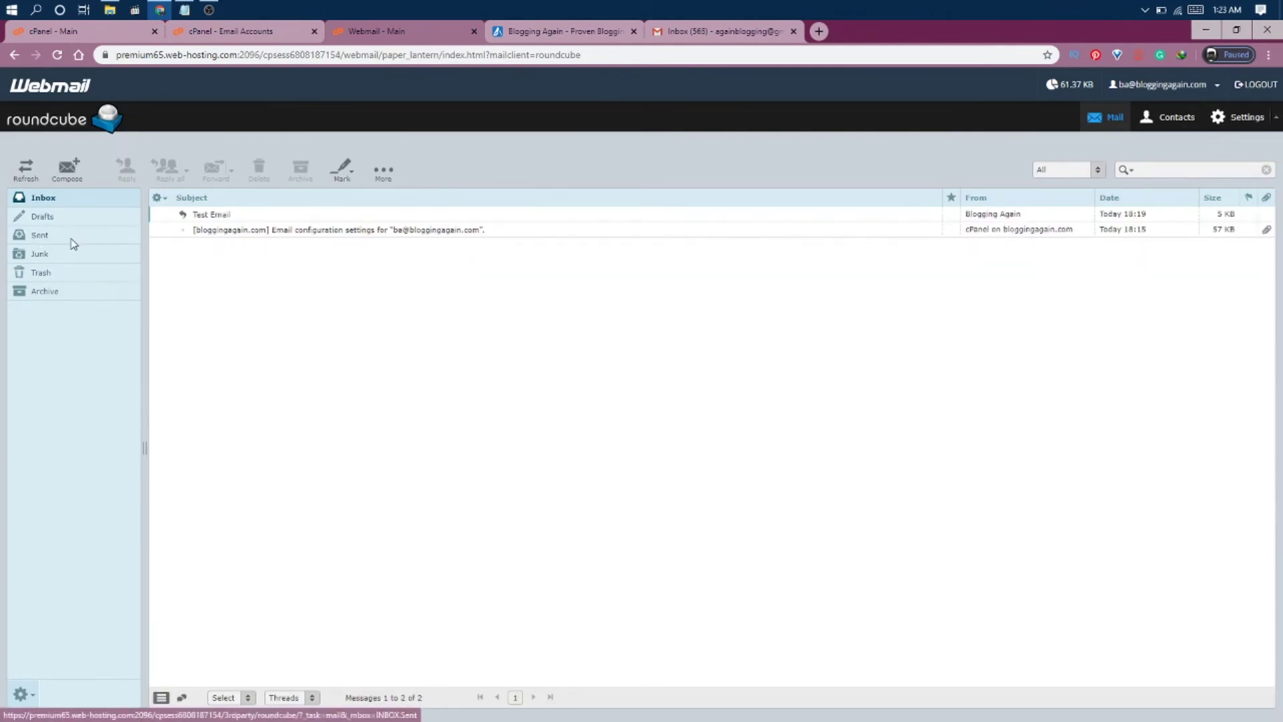
left_click(41, 238)
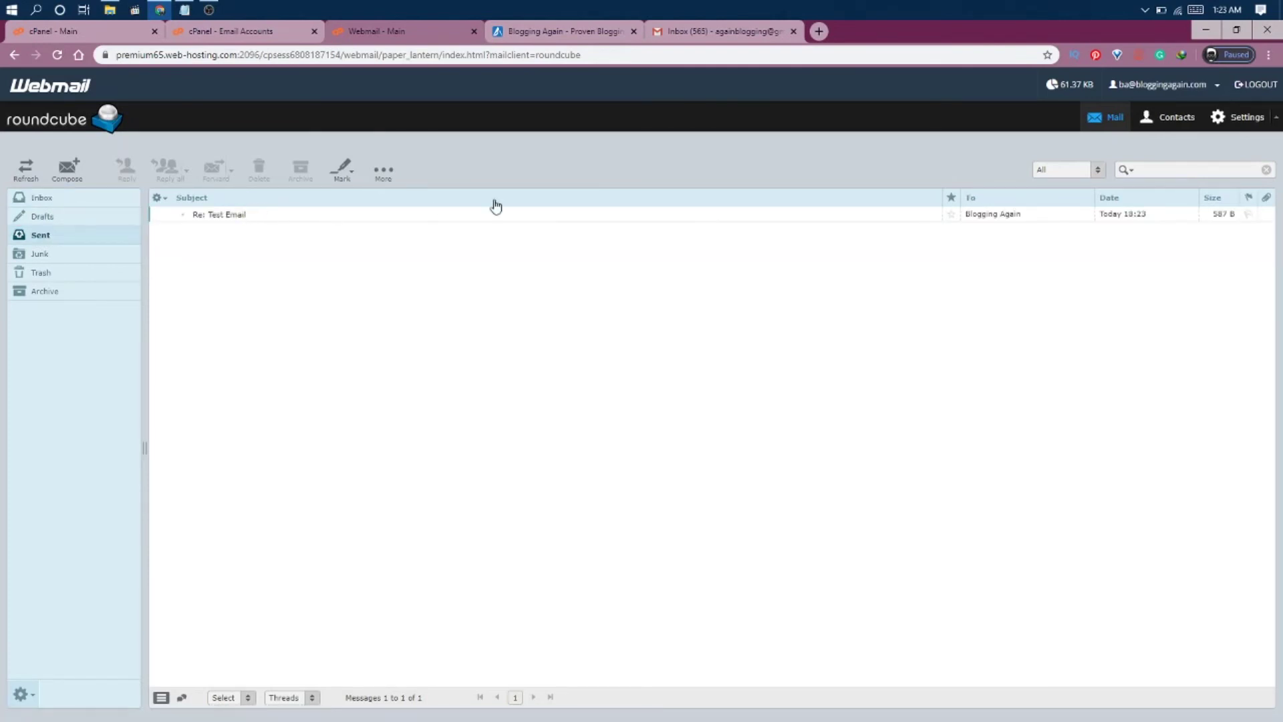
left_click(719, 38)
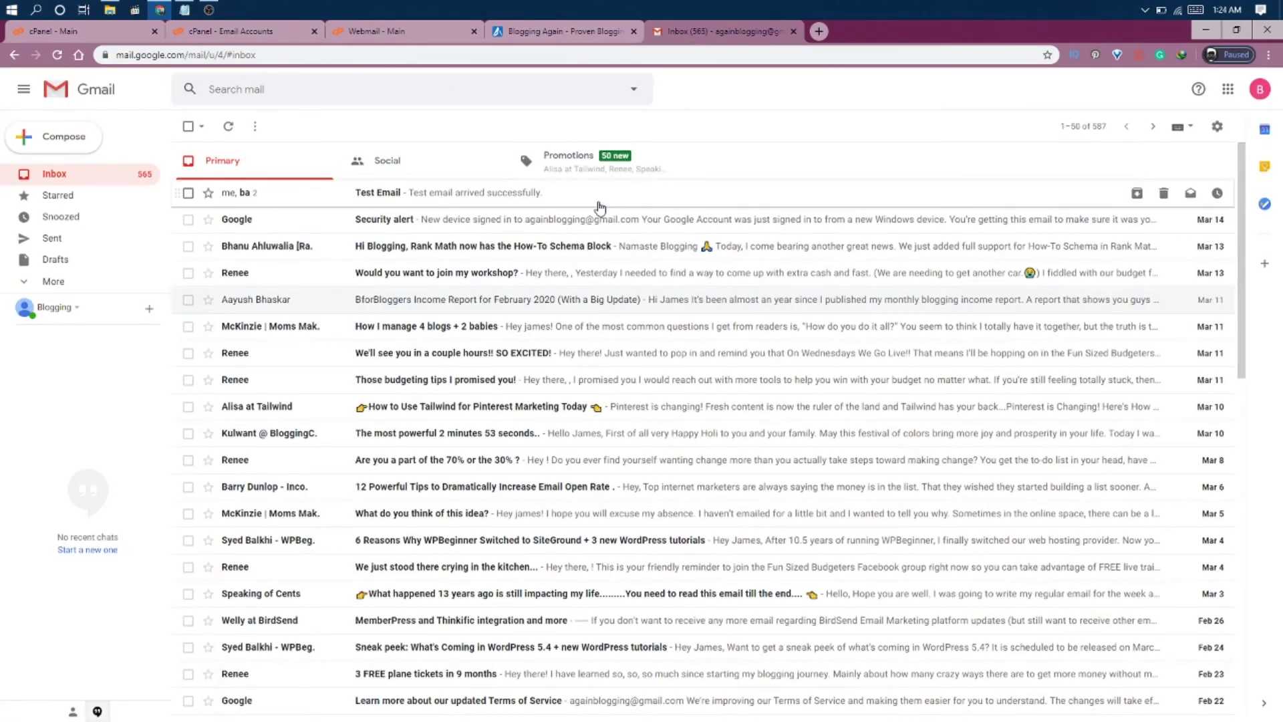
Answer in Gmail's Test Email thread with 'are you sure this came through?'.
left_click(379, 194)
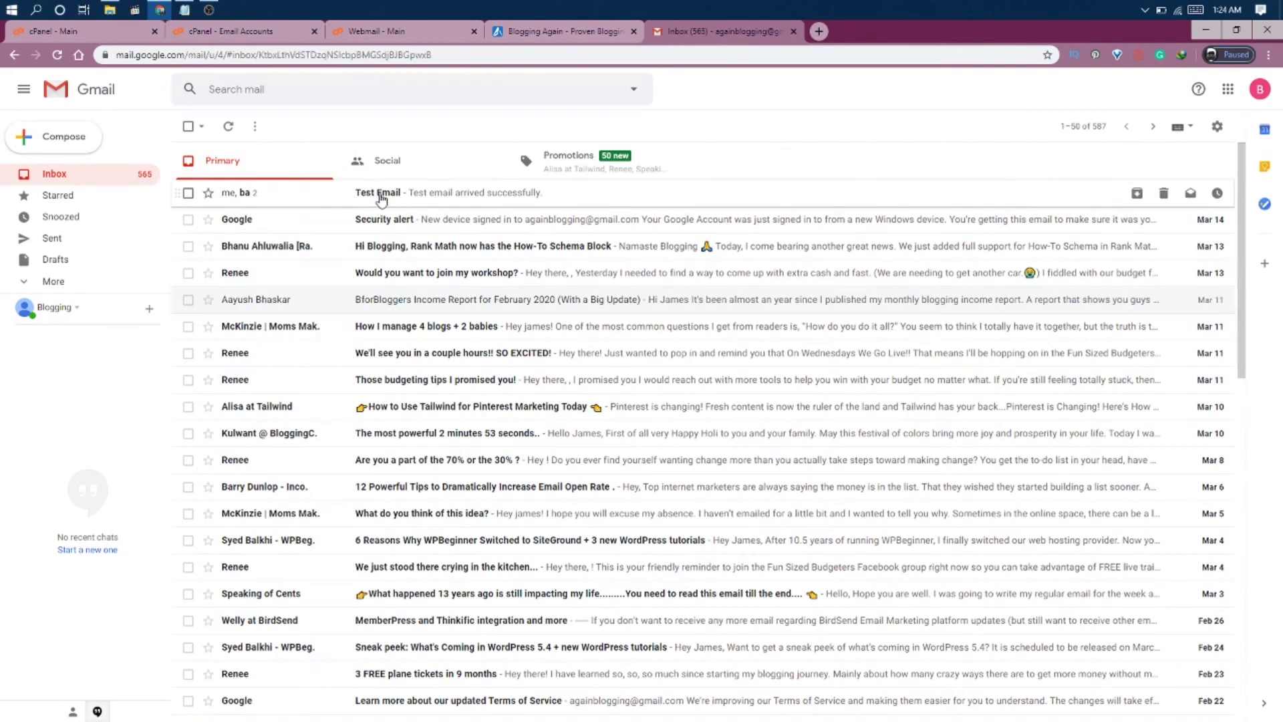
left_click(254, 356)
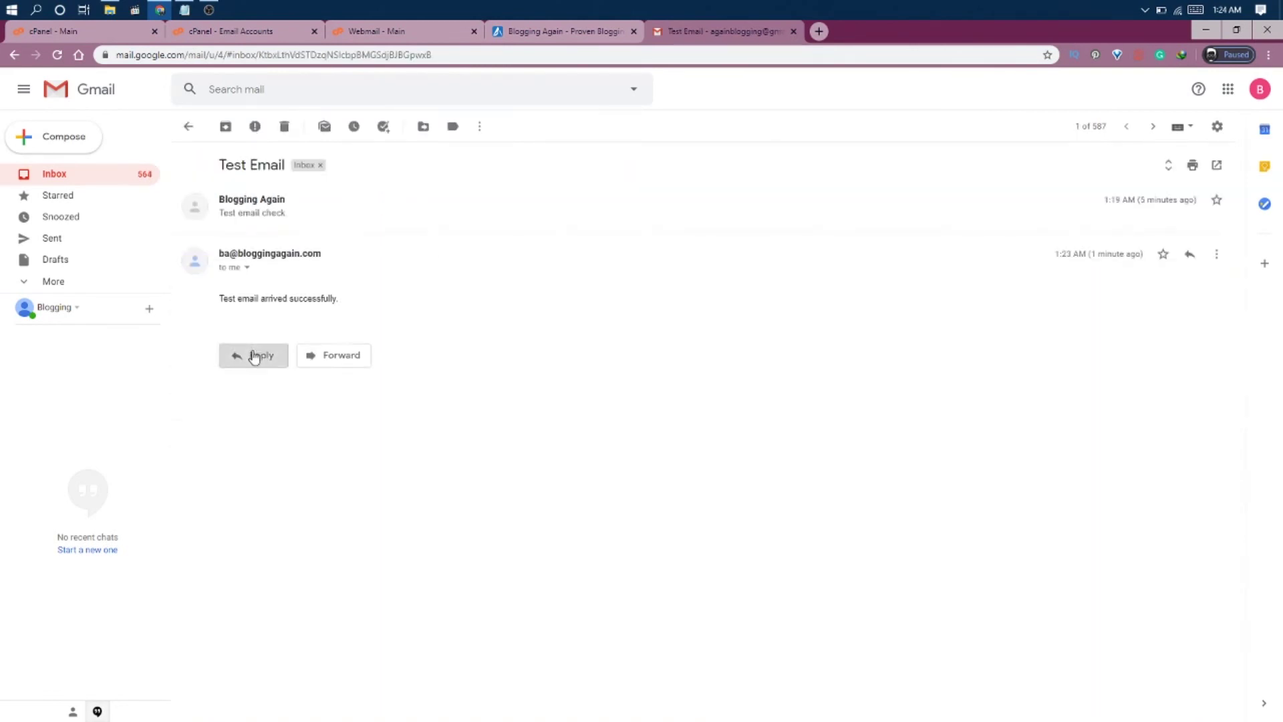
type("are you sure this came through?")
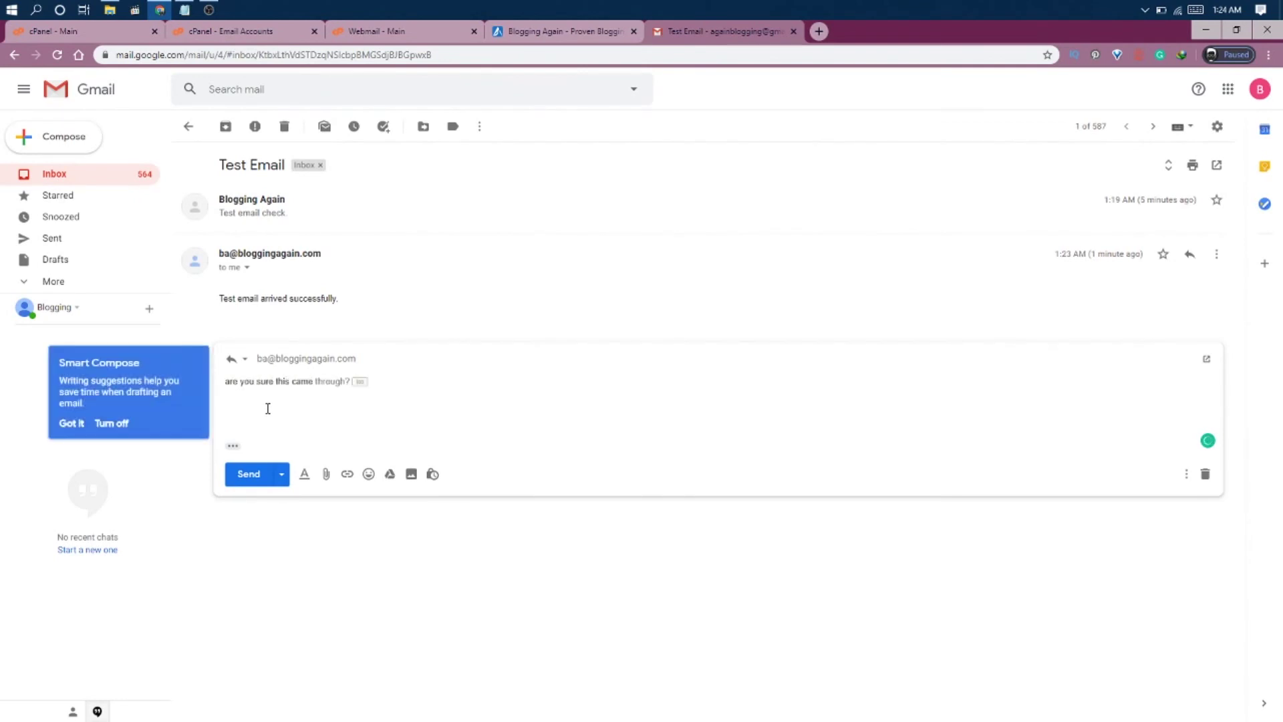
left_click(249, 474)
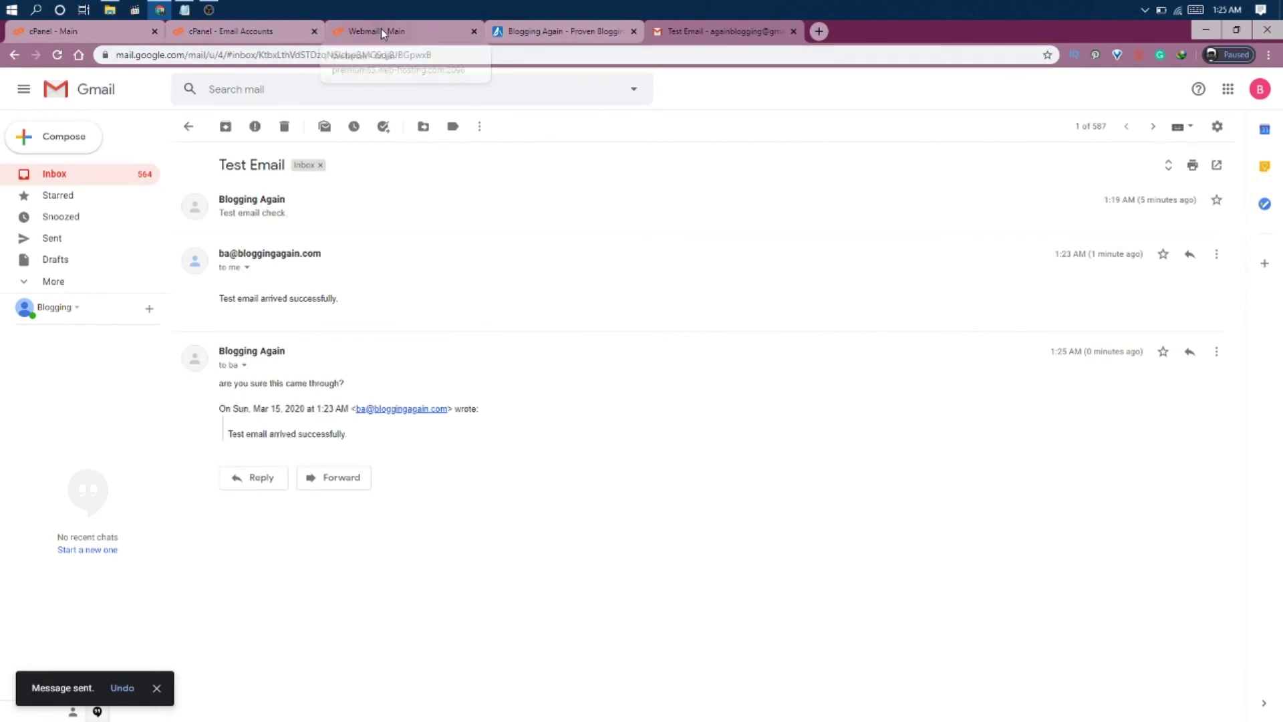
left_click(381, 32)
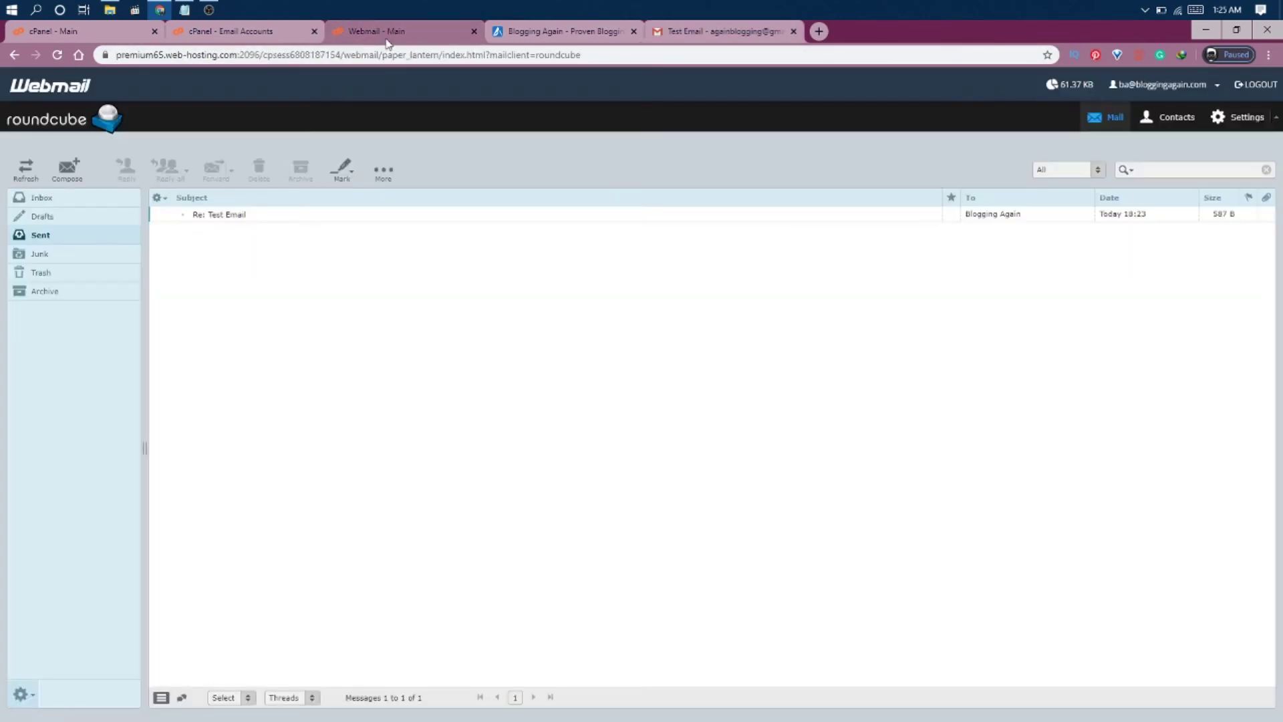
Refresh the Roundcube inbox, open the new 'Re: Test Email' message and begin a reply.
left_click(51, 202)
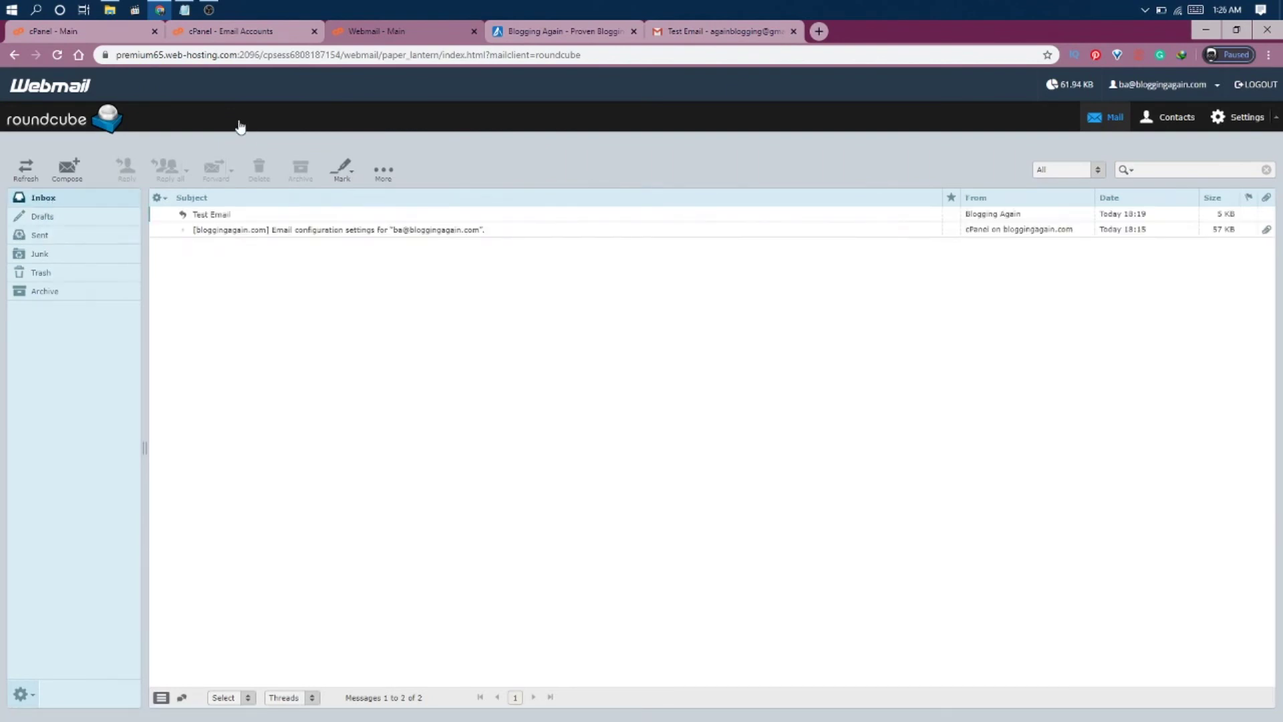
left_click(57, 55)
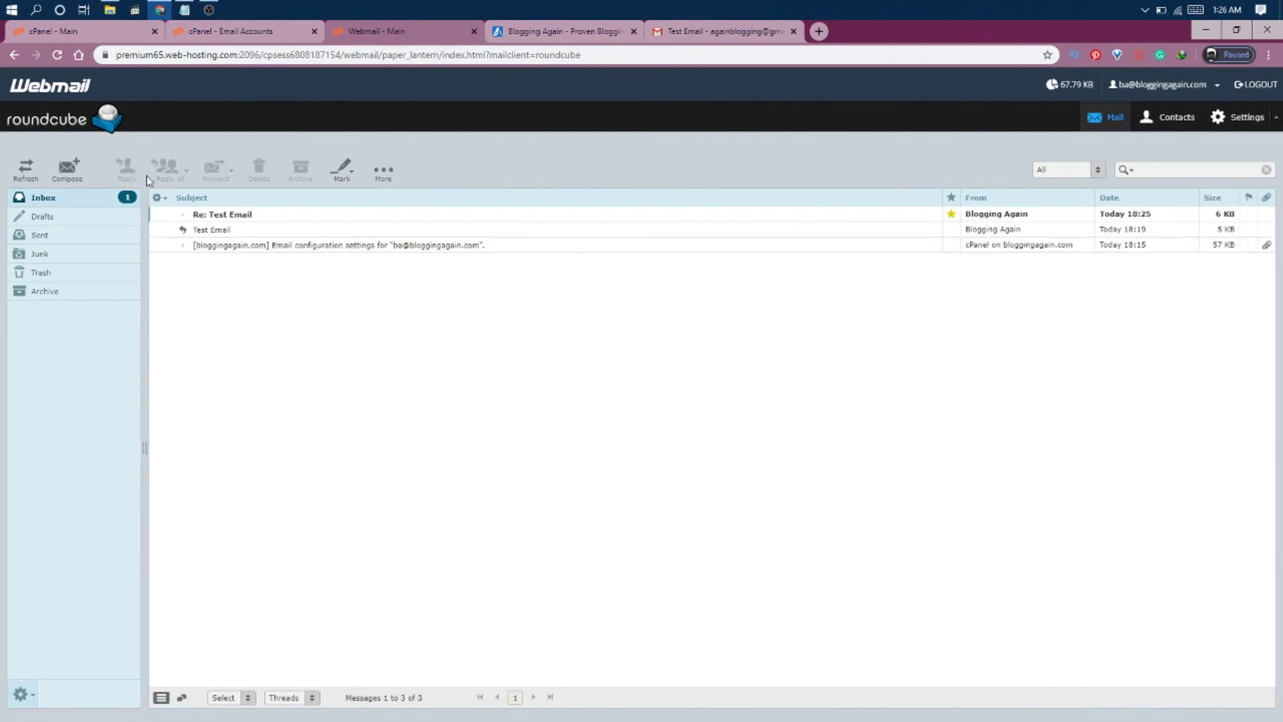
left_click(273, 221)
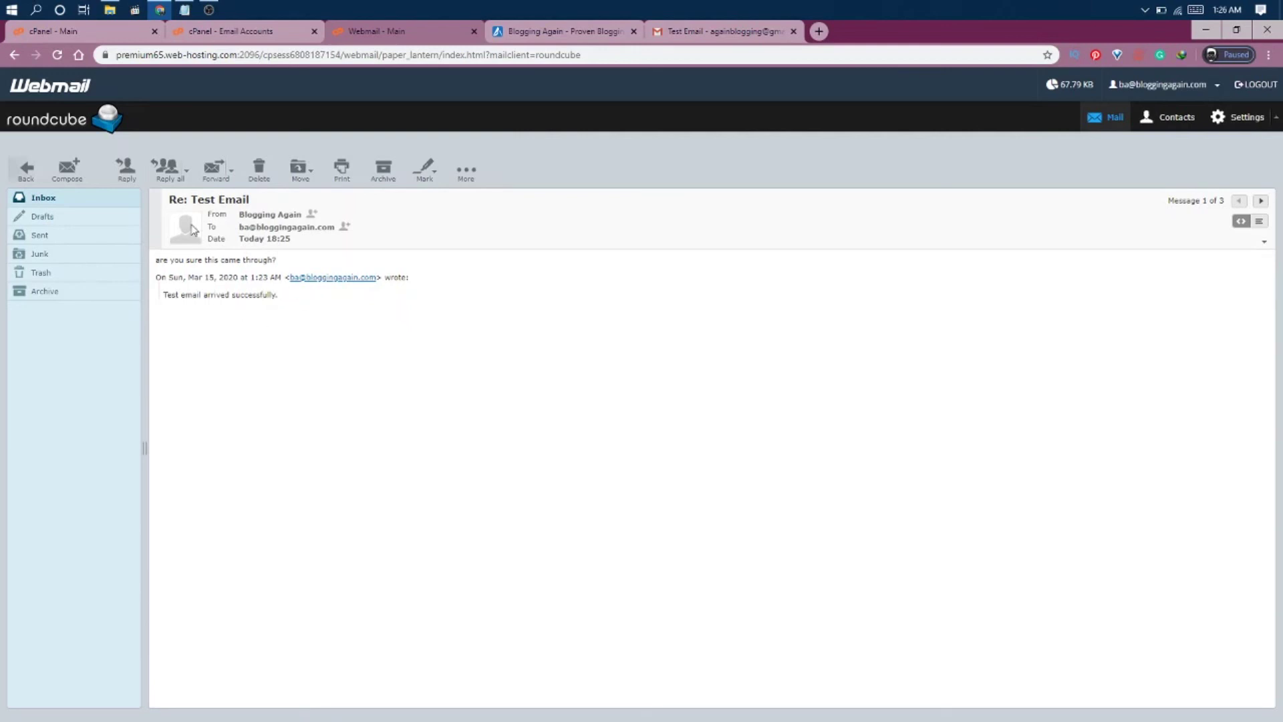
left_click(136, 170)
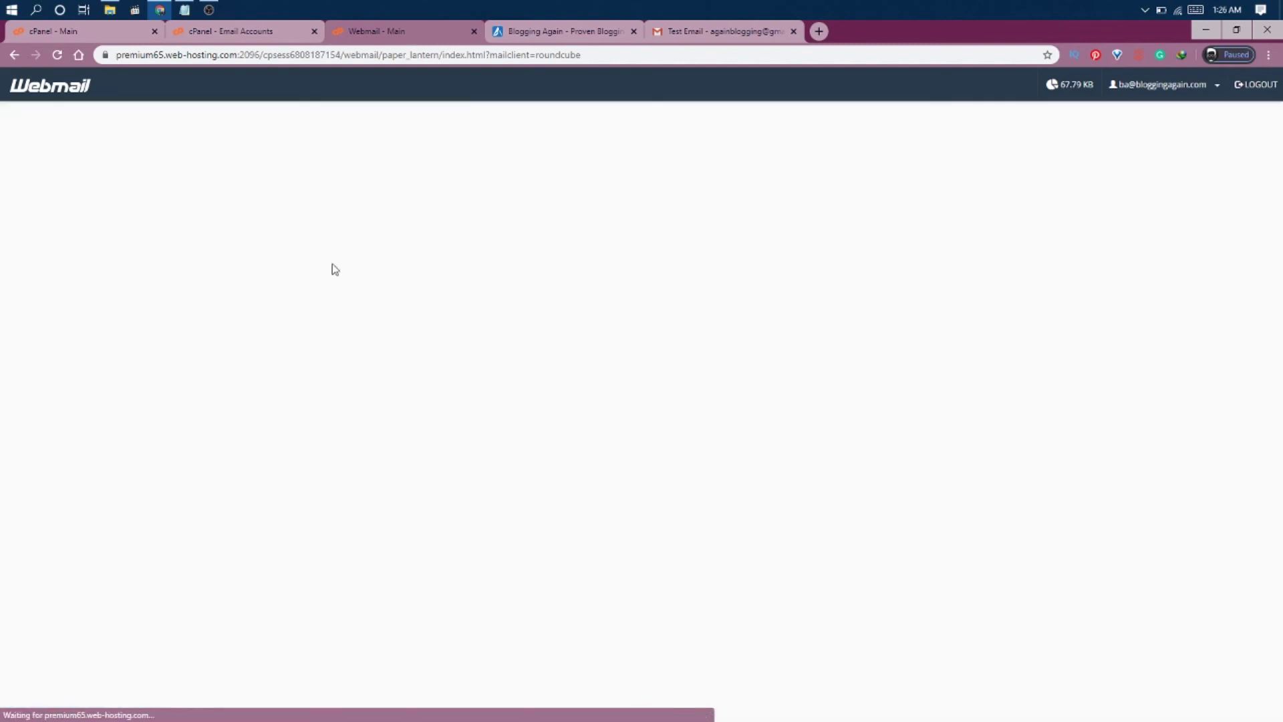
Replace the quoted text with 'Yip, it did.' and 'Test successful.' on two lines, and send.
key("ctrl+a")
type("Yip, it did.")
key("Return")
key("Return")
type("Test successful.")
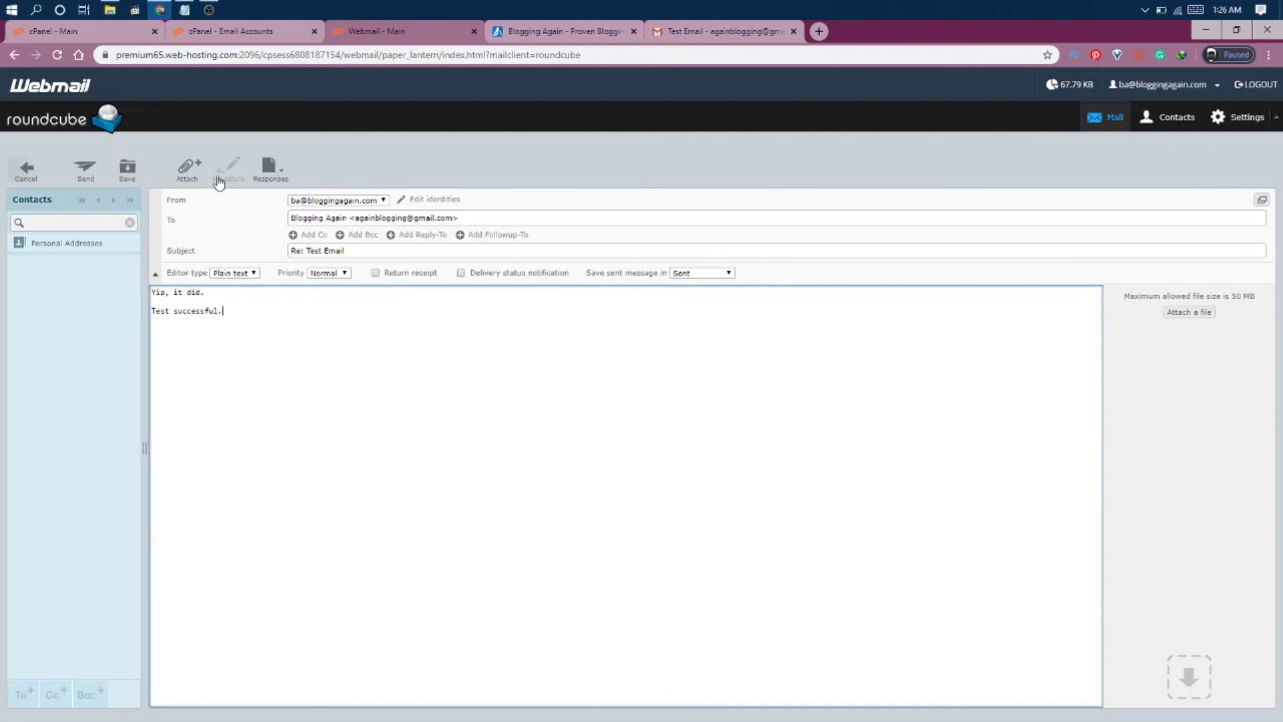
left_click(86, 171)
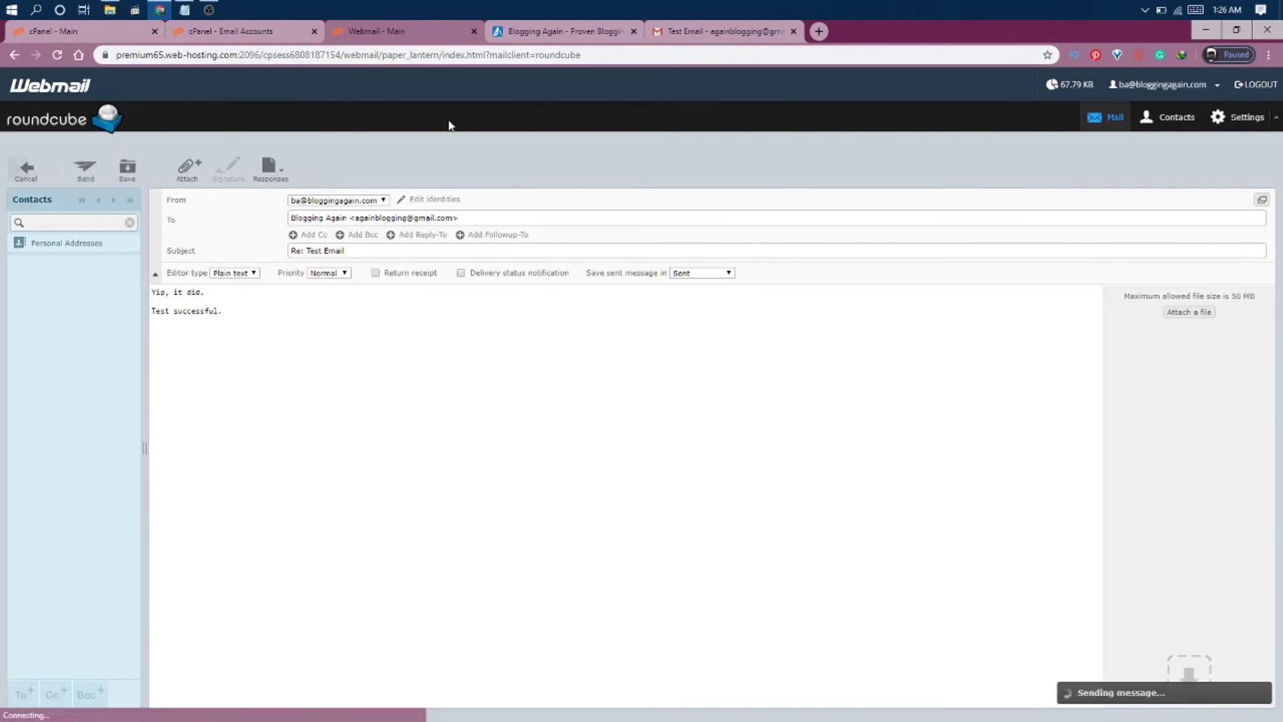
Confirm the reply reached Gmail's Test Email thread, then return to the webmail inbox.
left_click(725, 30)
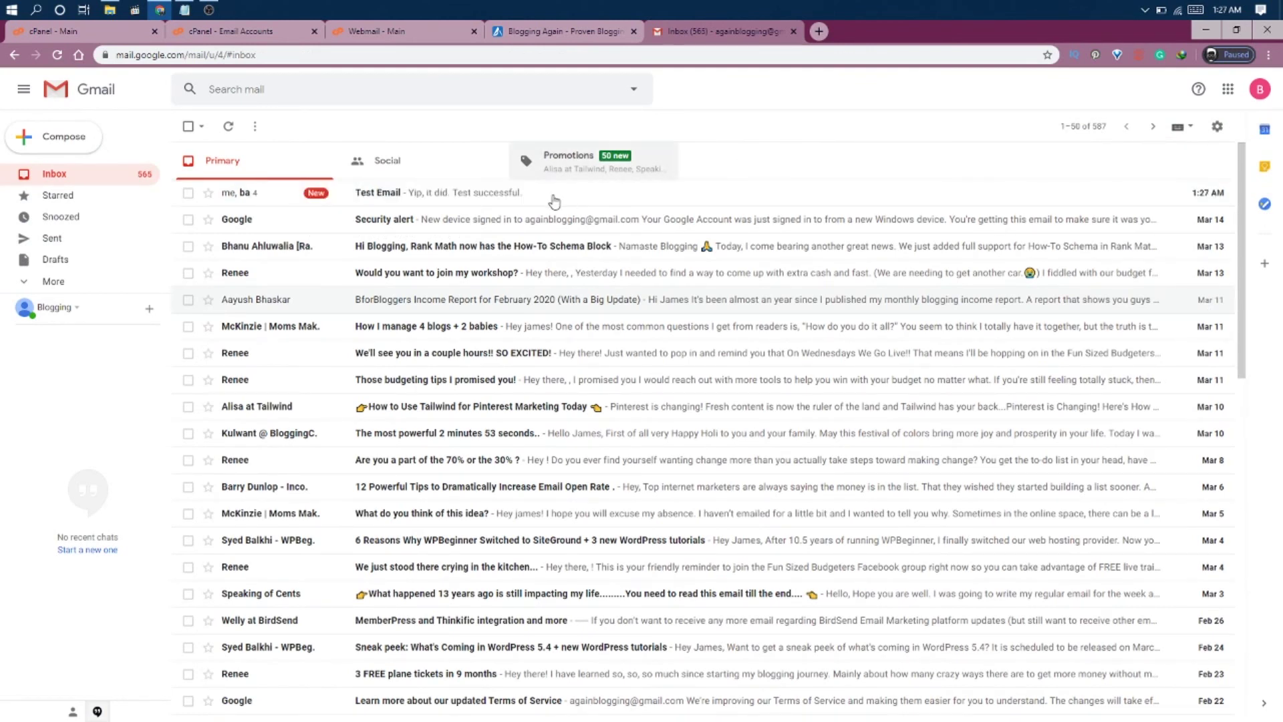
left_click(421, 201)
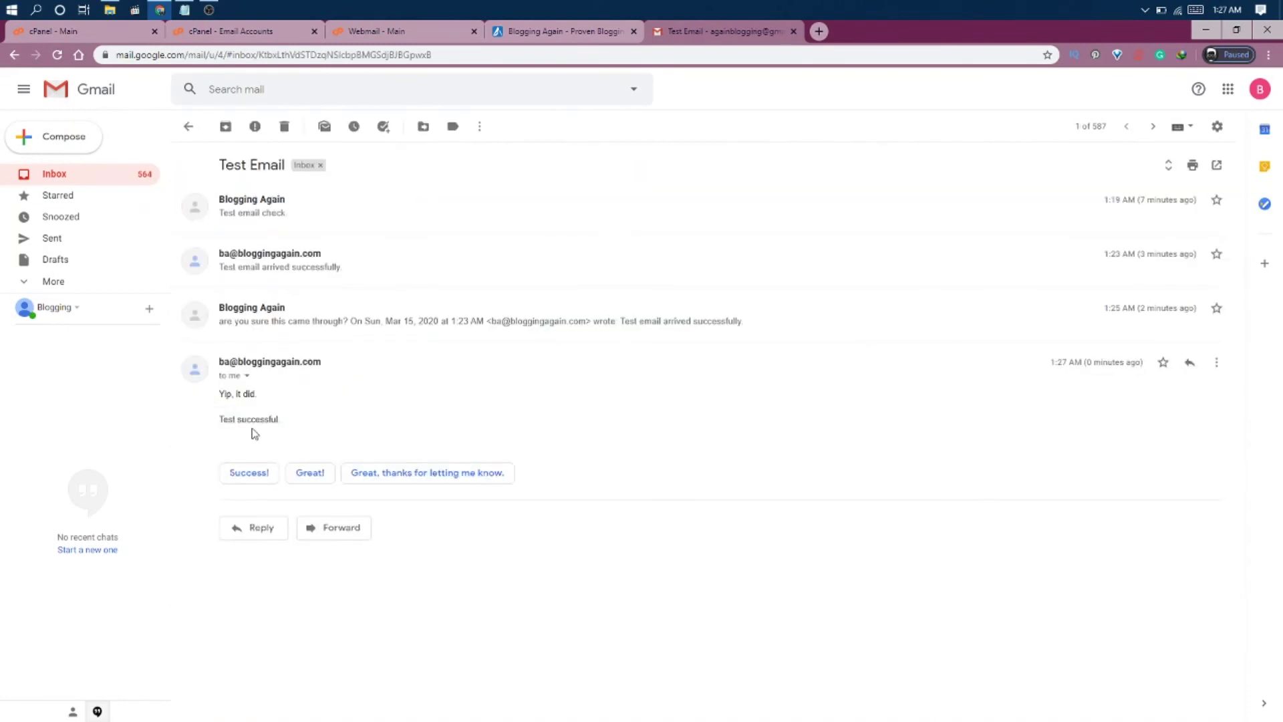
left_click(188, 127)
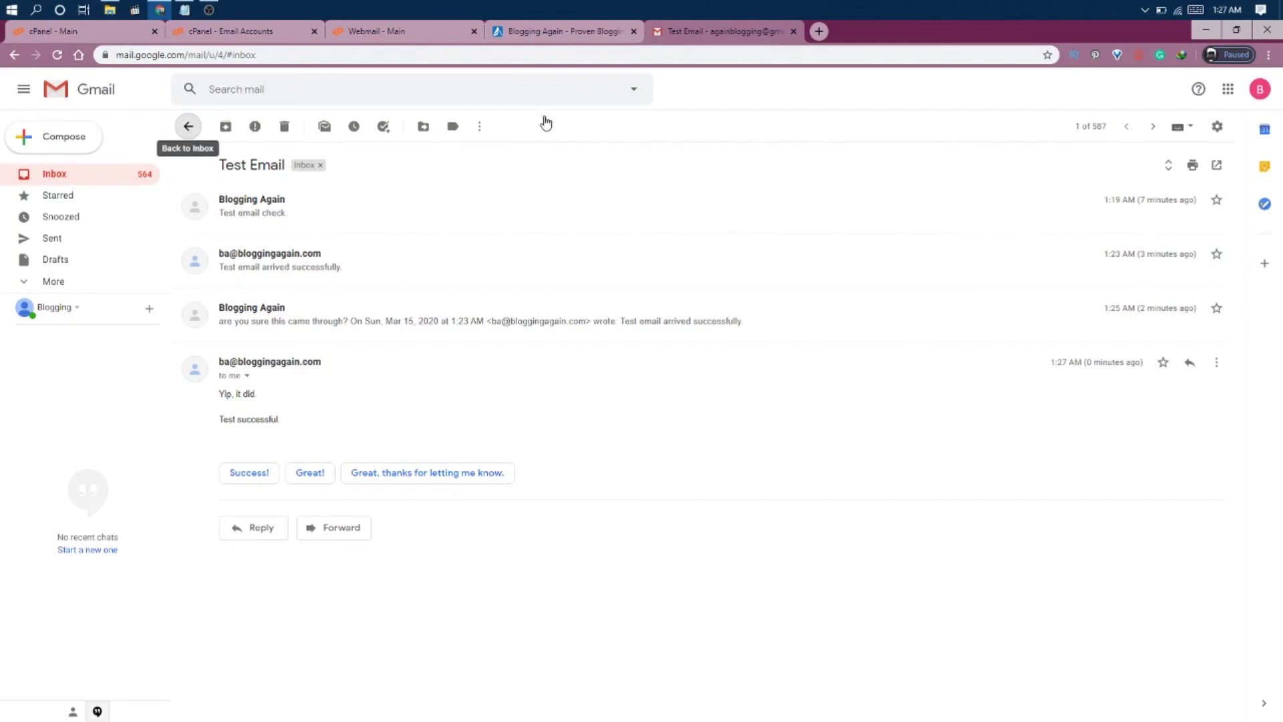
left_click(400, 29)
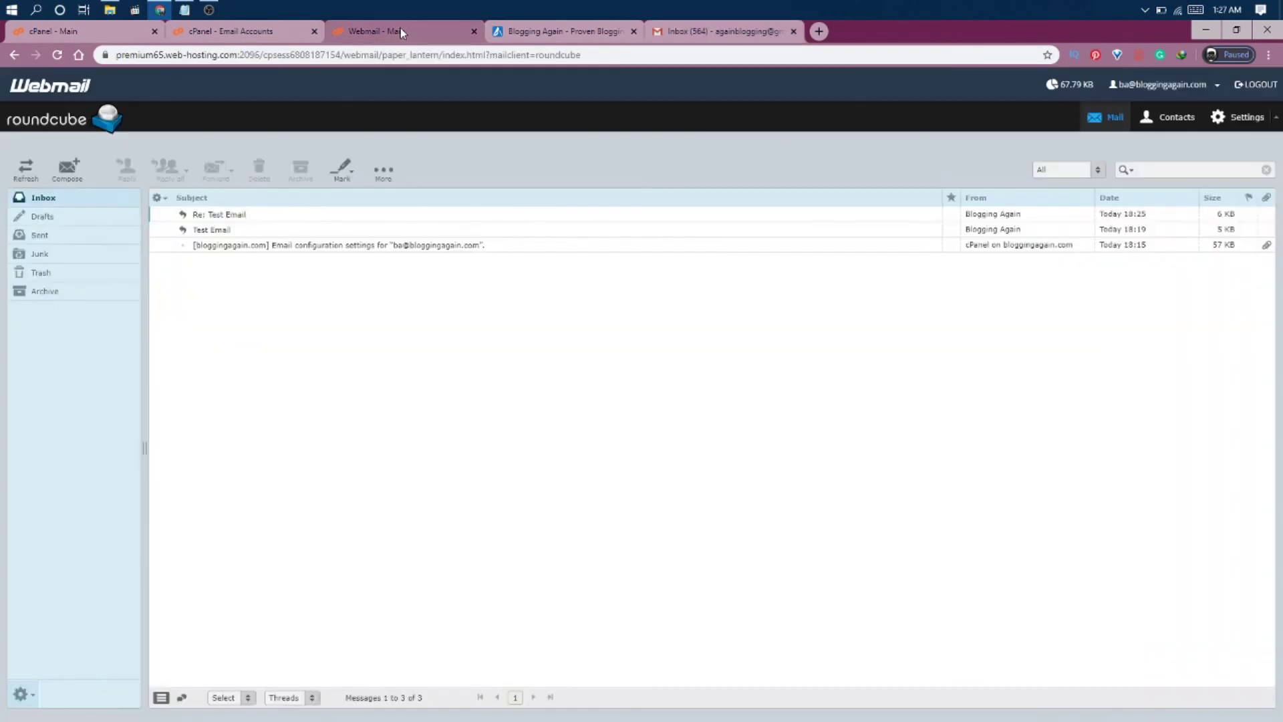